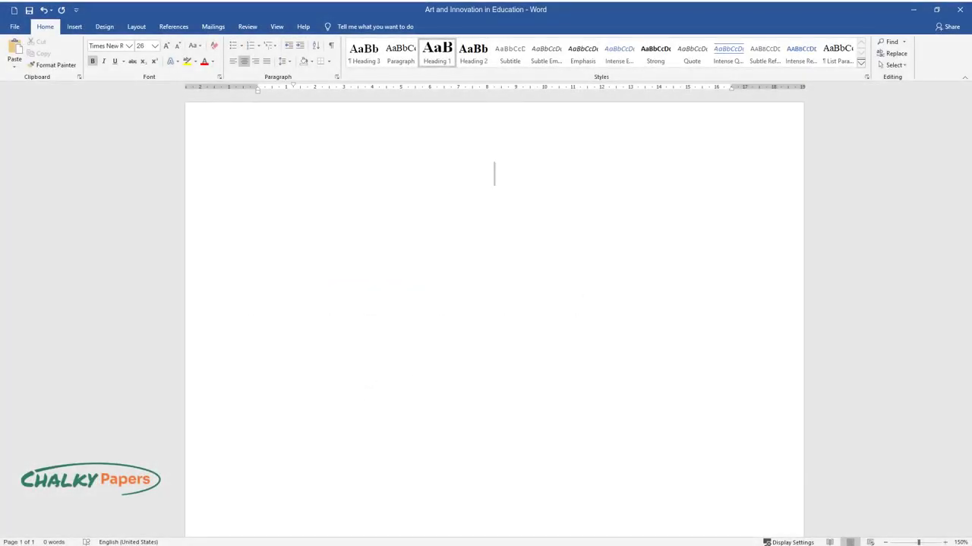
Step: Enter the title 'Art and Innovation in Education', then begin the body with 'Over the years, art and innovation…'
type("Art and Inn")
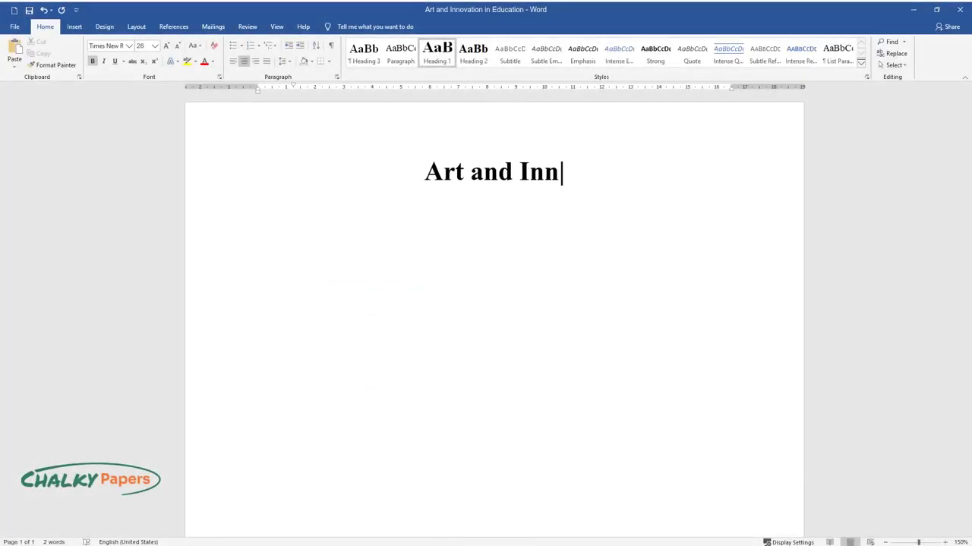
type("ovation in Education")
key("Return")
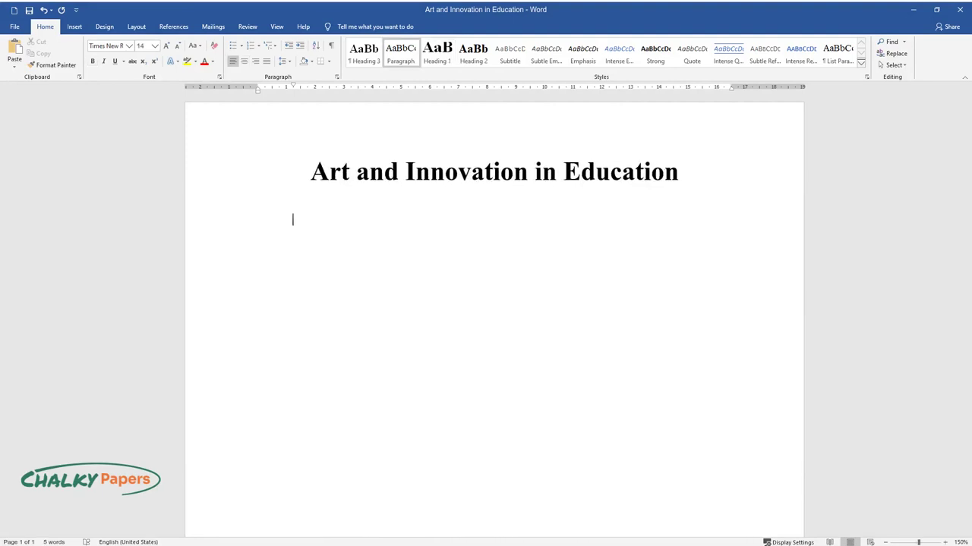
type("Over the years, art and innovation have been on")
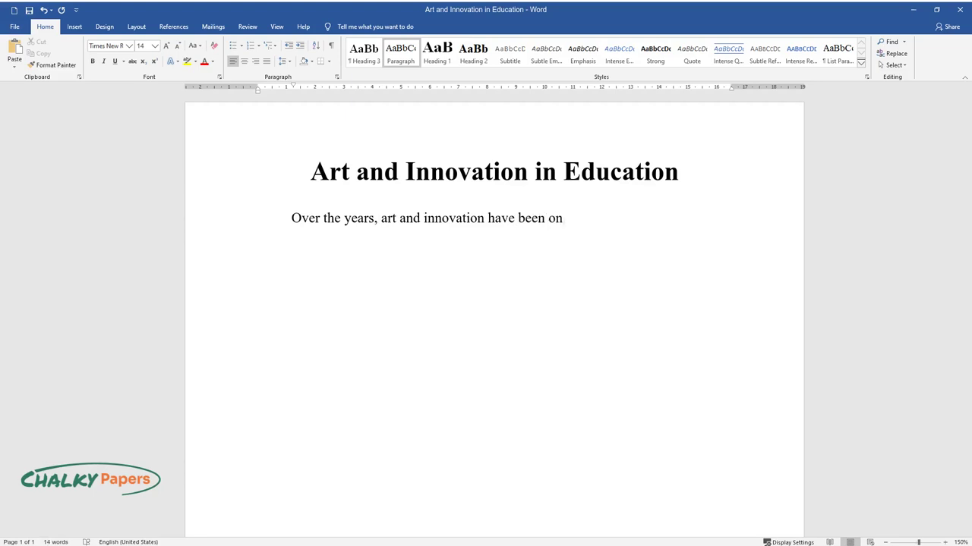
type(" the rise. With this in mind, it has brought a")
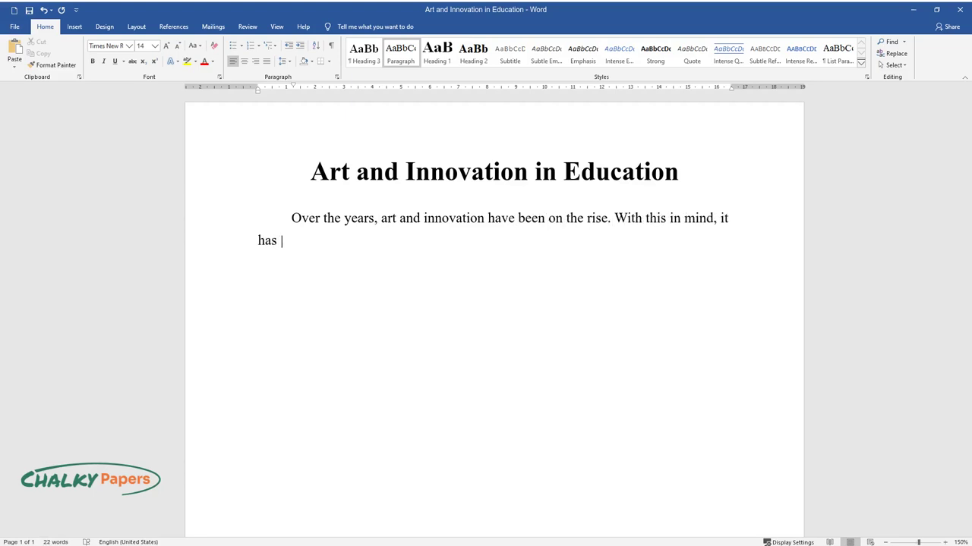
type("bout the need to understand")
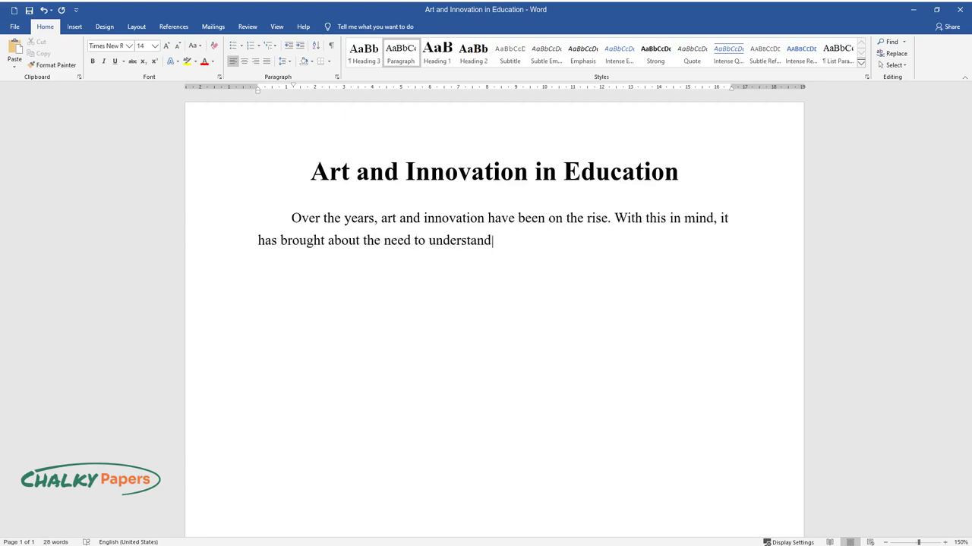
type(" and comprehend how this applies in")
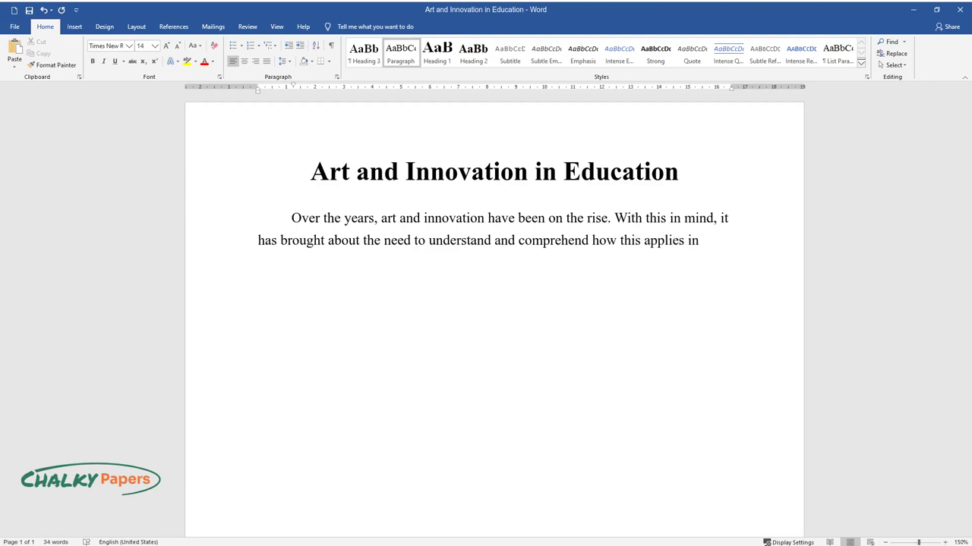
type(" the field of education, with the expanding usage of educationa")
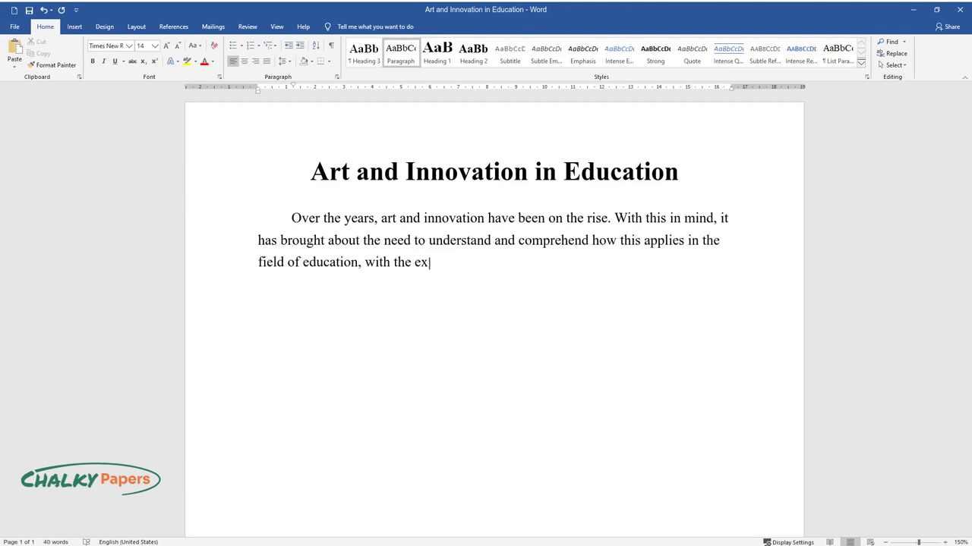
type("l technol")
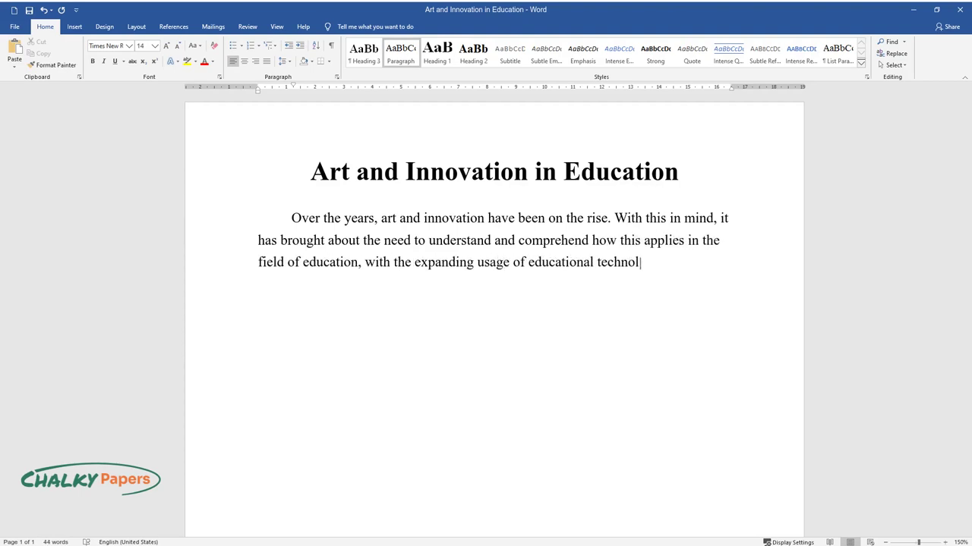
type("ogy tools in the classroom. This classroom study aimed to see how tech")
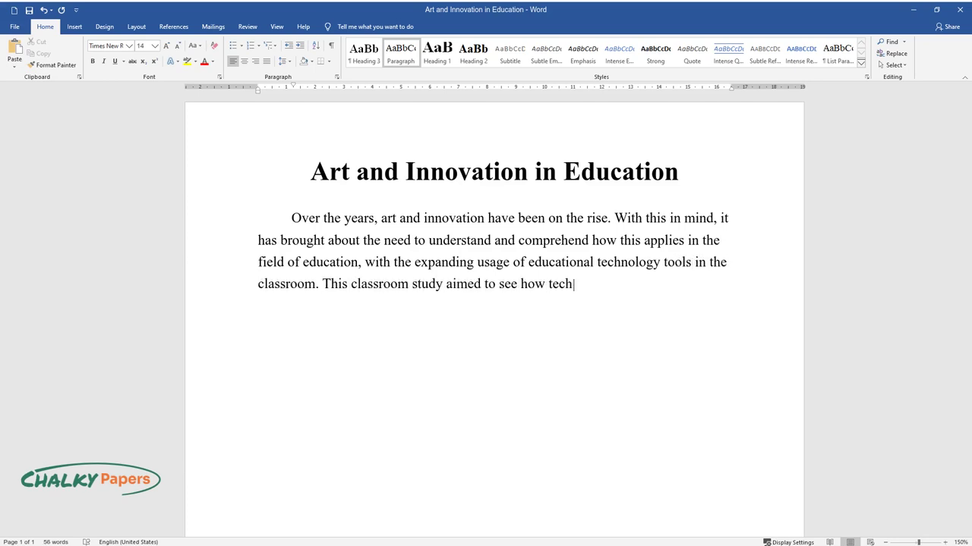
type("nology-based art instruction in middl")
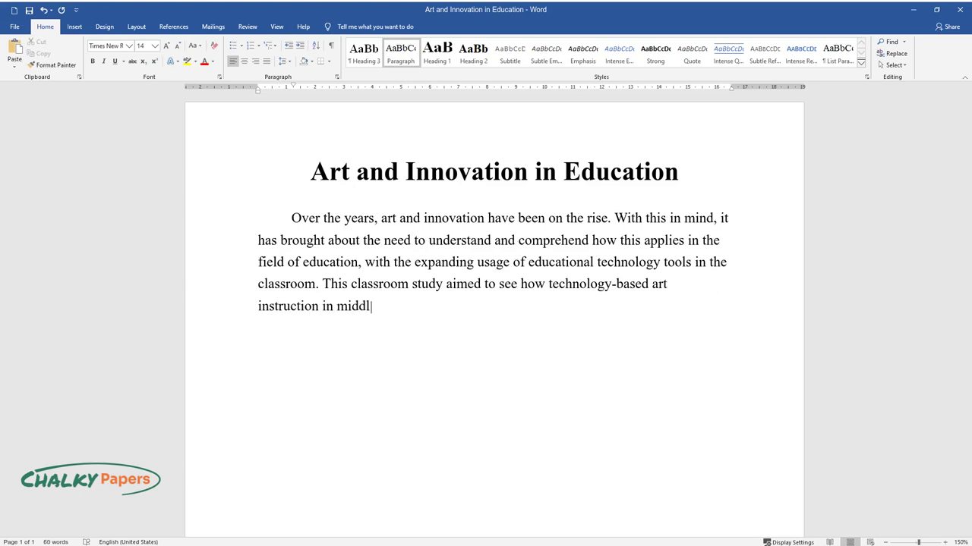
type("e school art classes affected studen")
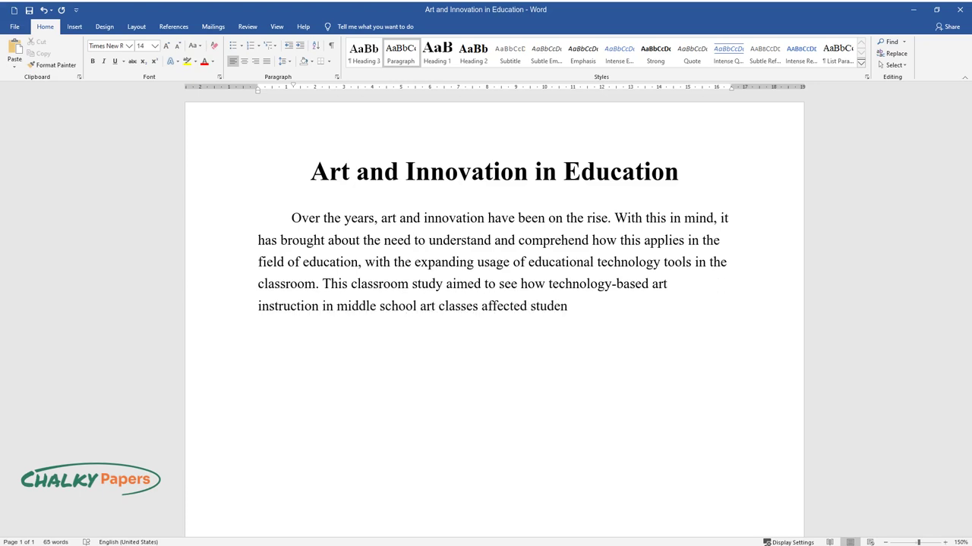
type("t motivation, understandin")
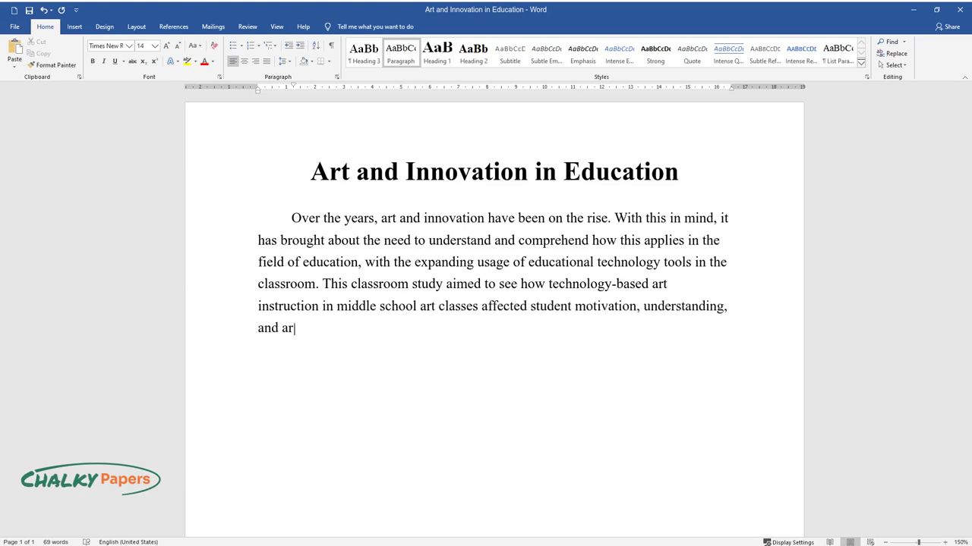
type("g, and art production. Ther")
type("efore, with art an")
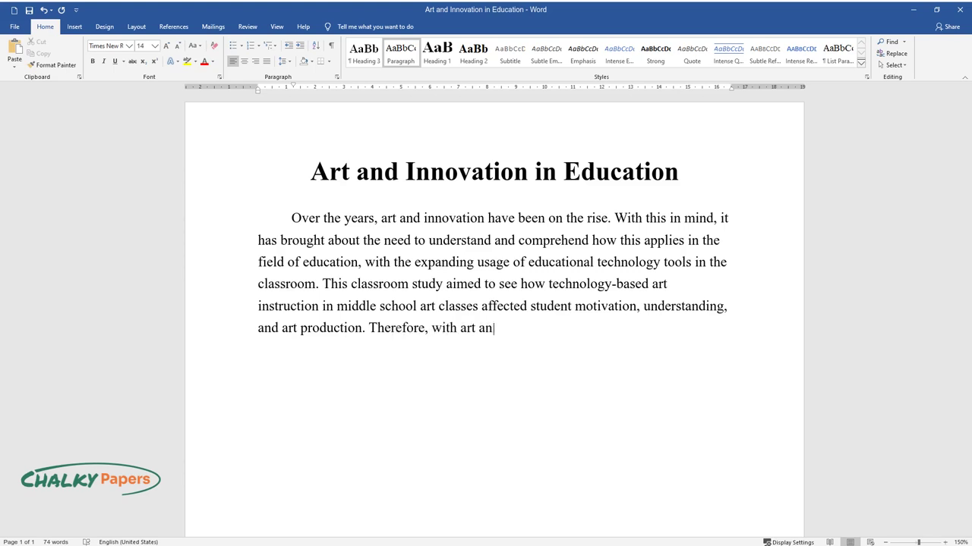
type("d innovation, results show that when")
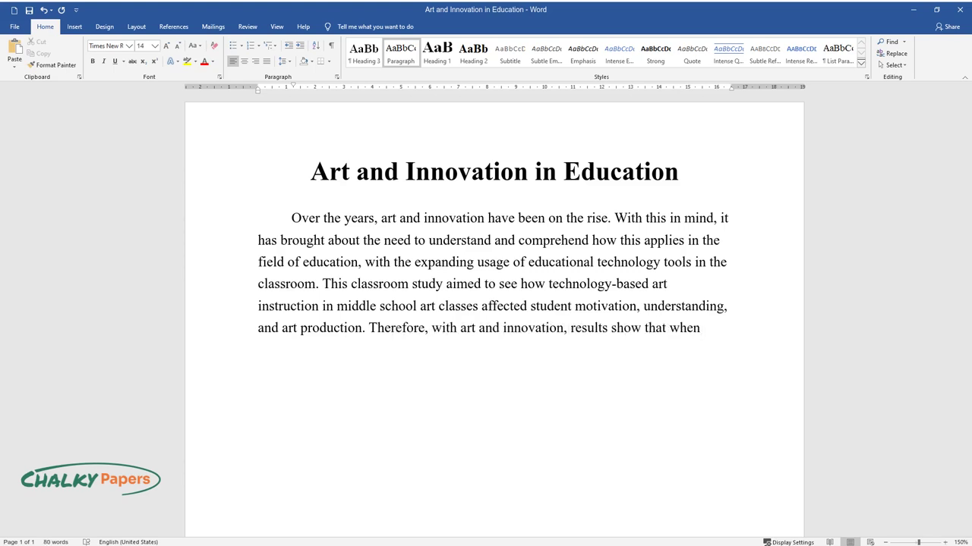
type(" there are technology-based lessons,")
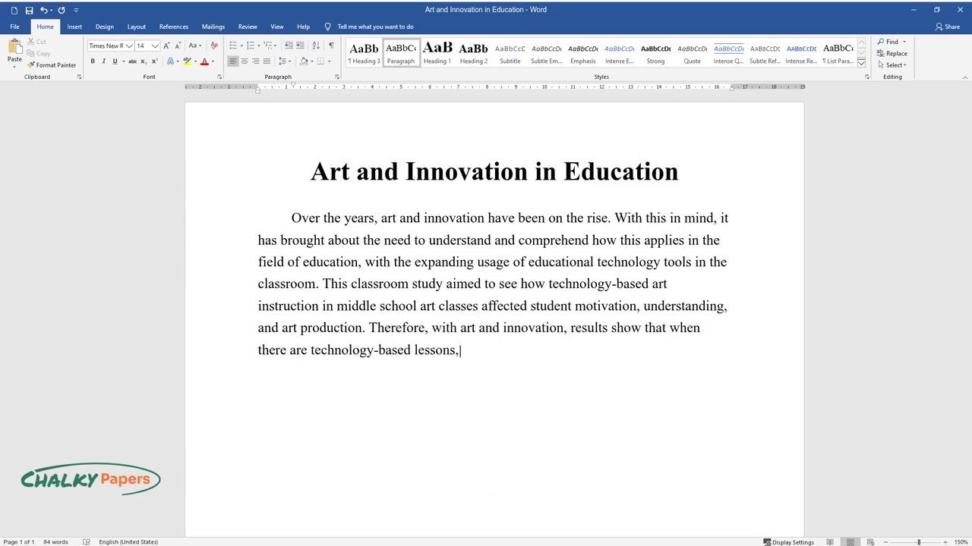
type(" they can be used to improve studen")
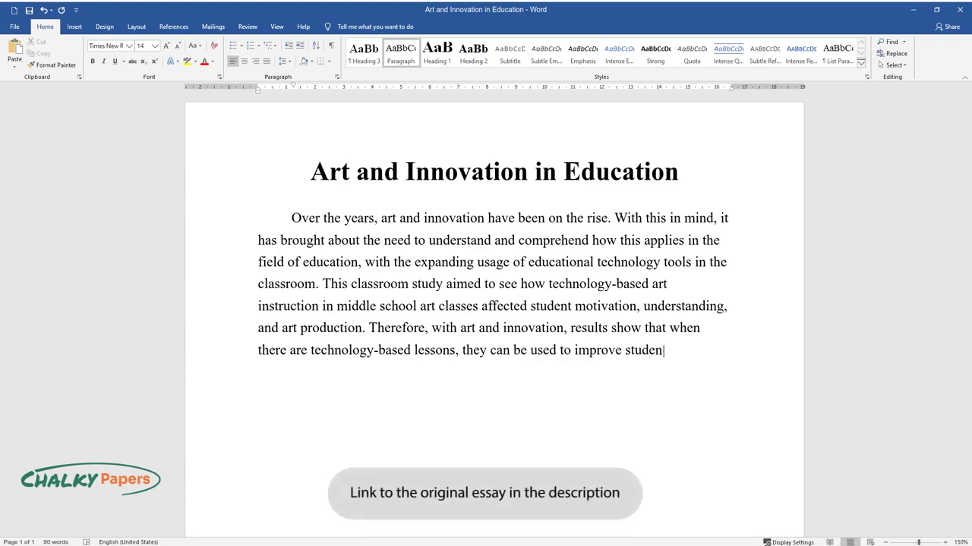
type("t motivation and help pupils learn n")
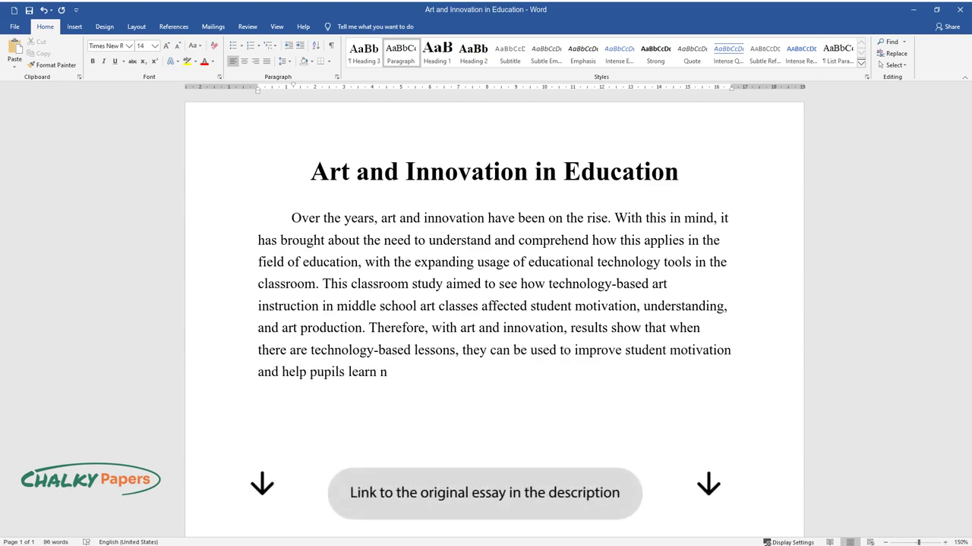
type("ew information more effectively. In")
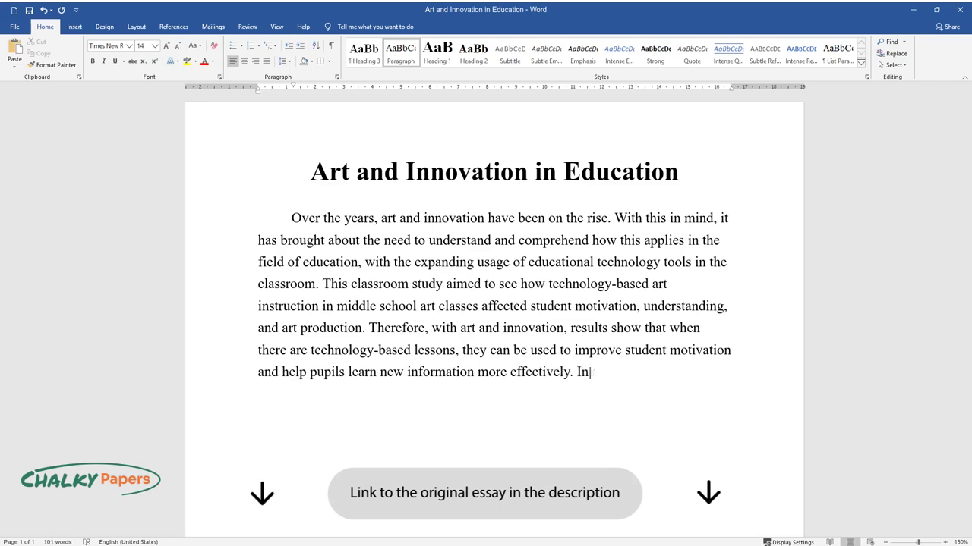
type(" addition, students were shown to be more interested i")
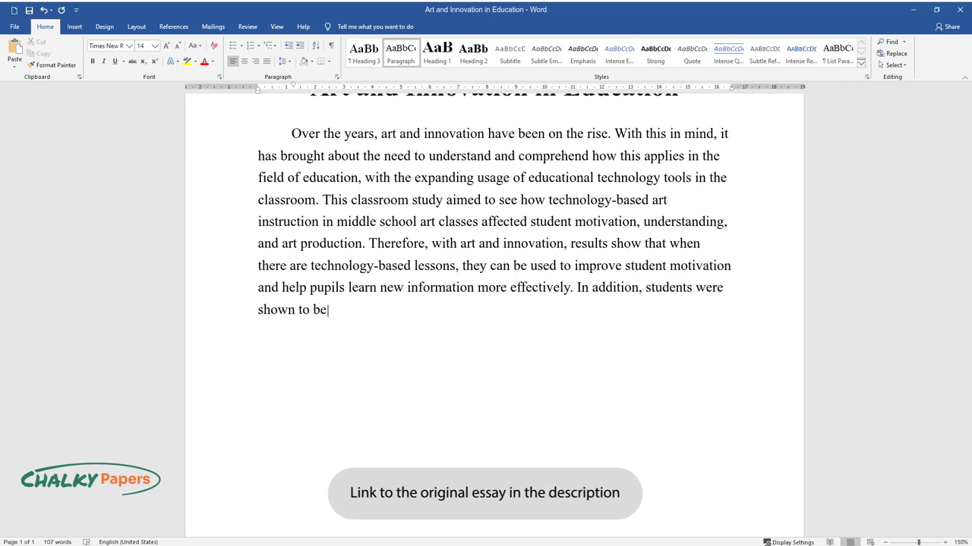
type("n the art process,")
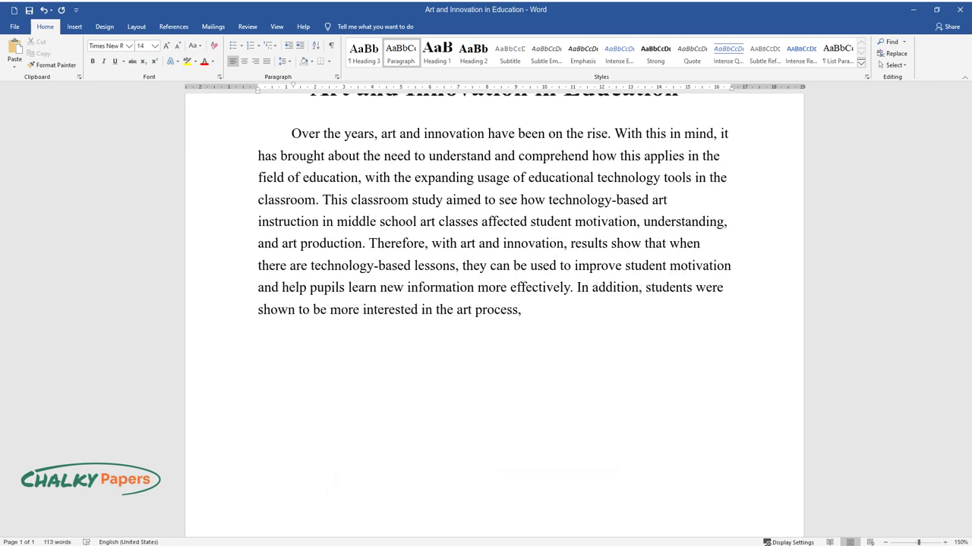
type(" worked more autonomously, and produ")
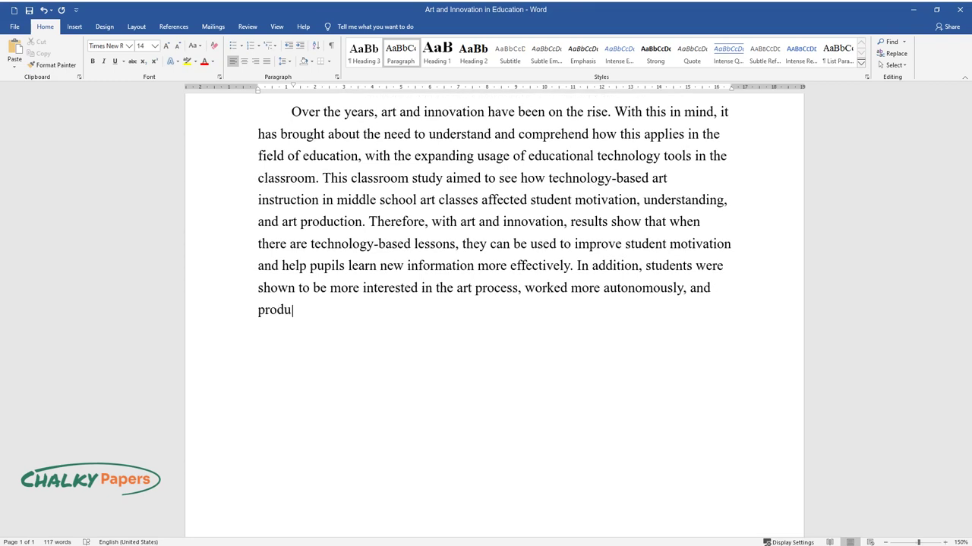
type("ced more meaningful art creations wi")
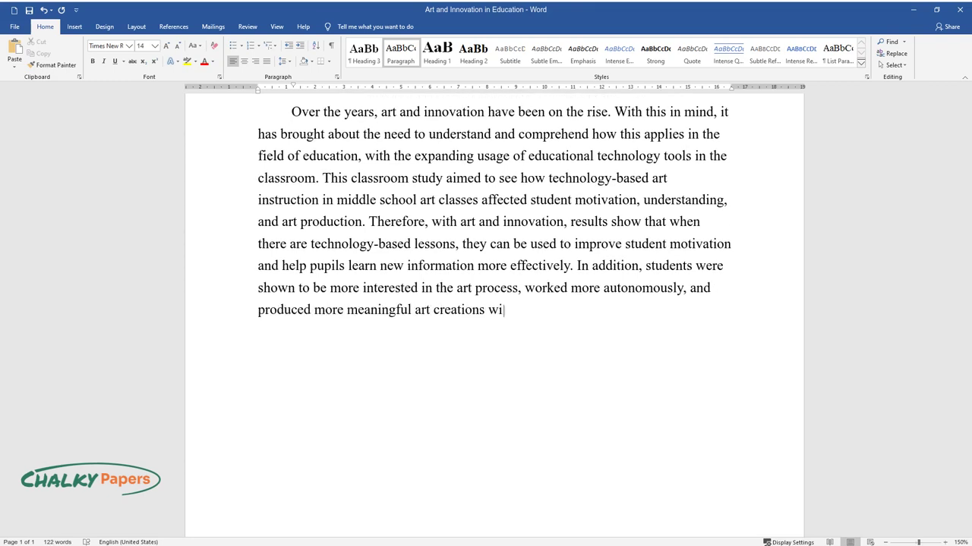
type("th higher motivation and knowledge.")
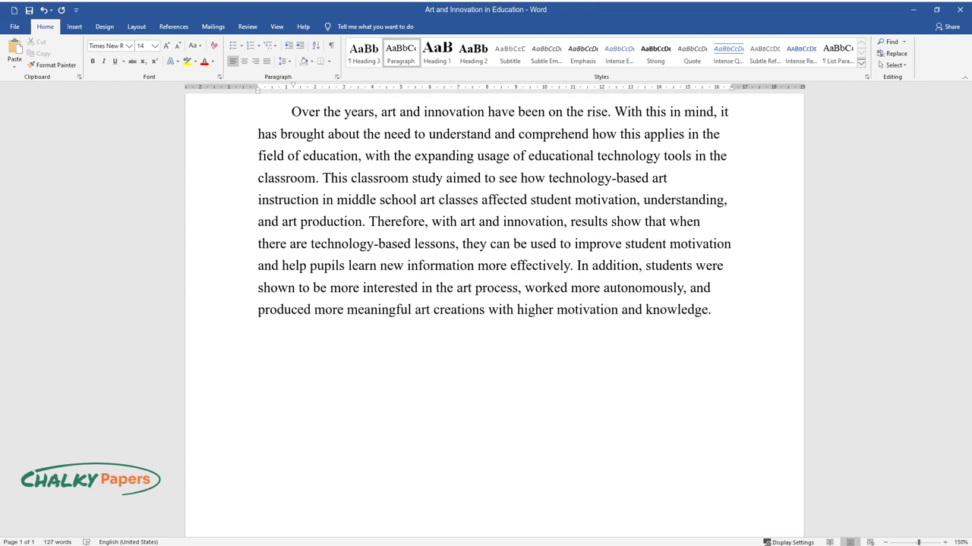
type(" Hence it is important to see how A")
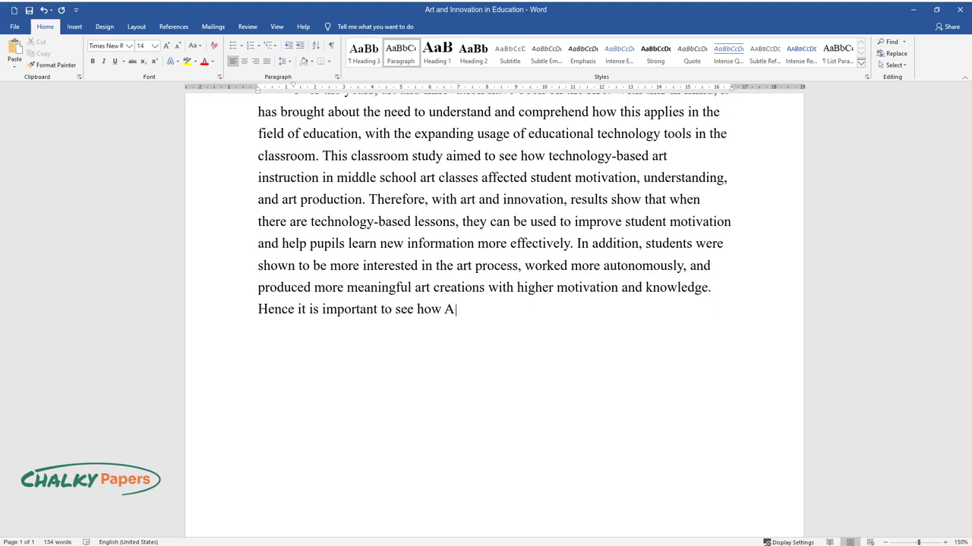
type("rt and innovation have played a vita")
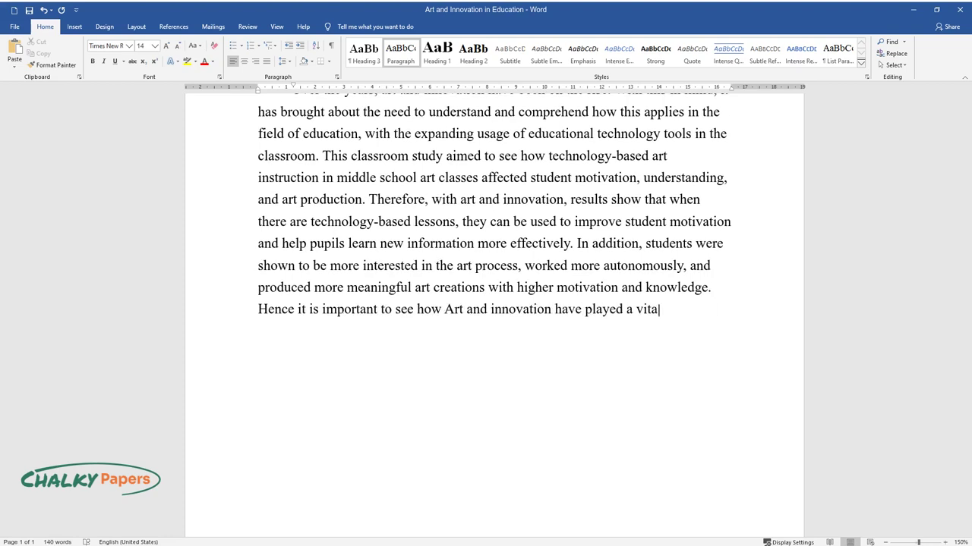
type(" the improvement of the way students")
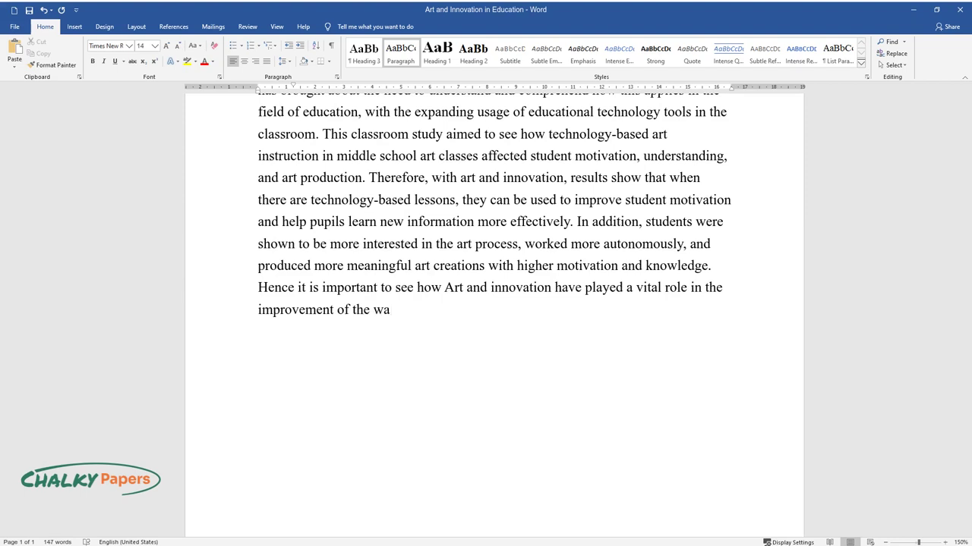
type(" learn and can be used to a")
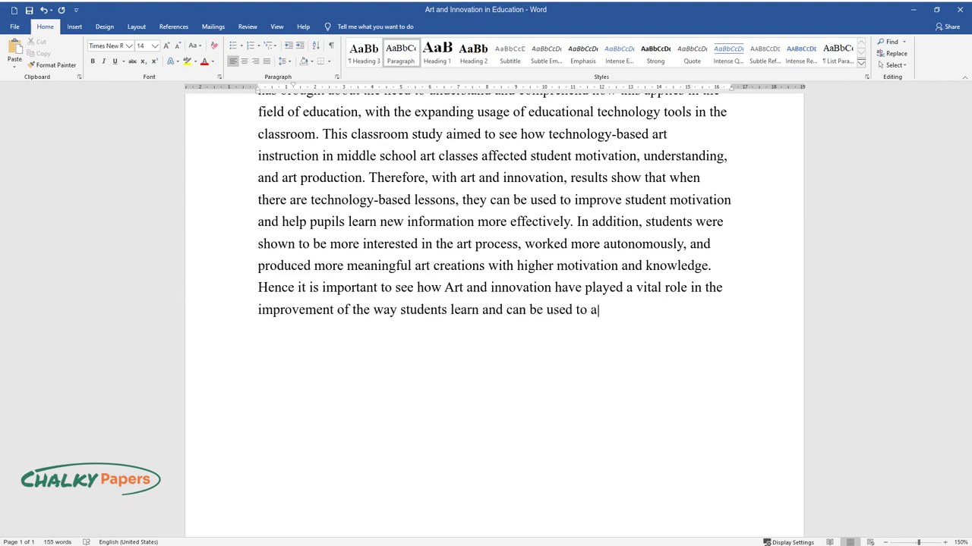
type("chieve the intended goals and object")
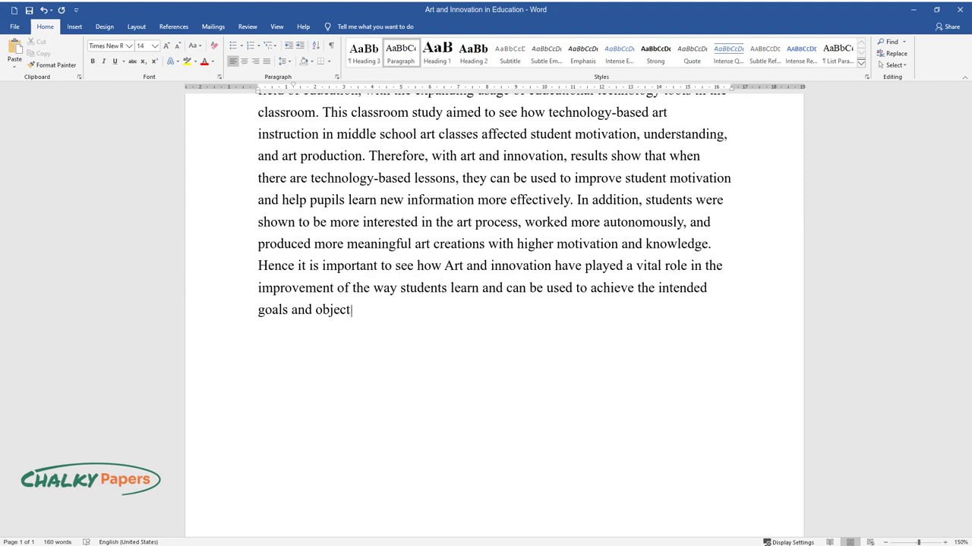
type("ives of how art history influenced")
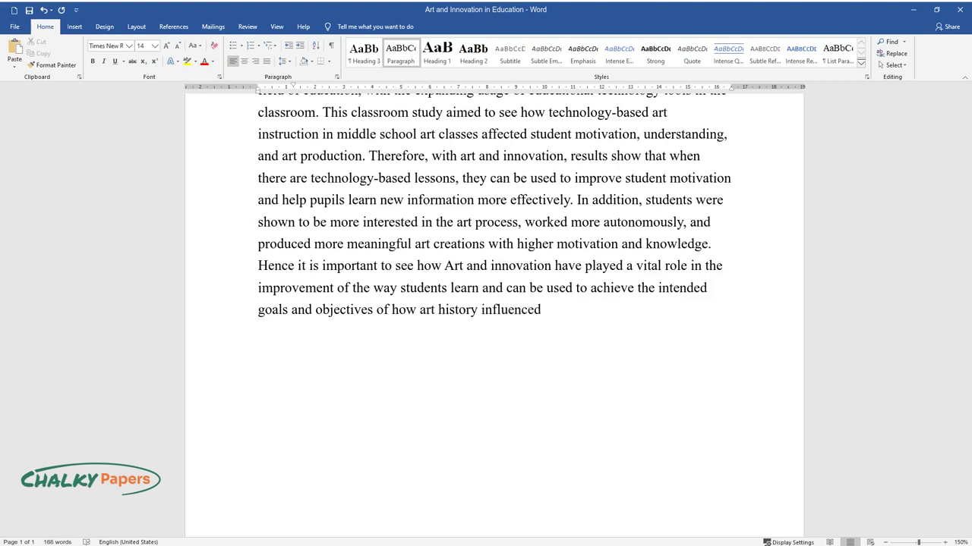
type(" modern-day innovations.")
Step: Close the first paragraph after 'modern-day innovations.' and start a new paragraph
key("Return")
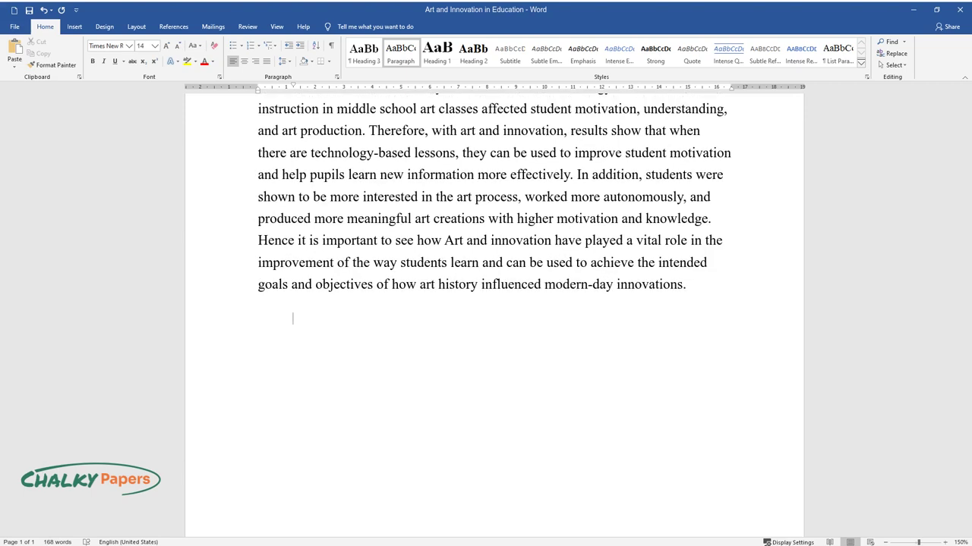
Step: Type the paragraph 'The growth of technology has fueled innovation, and technology in education has been…'
type("The growth of techn")
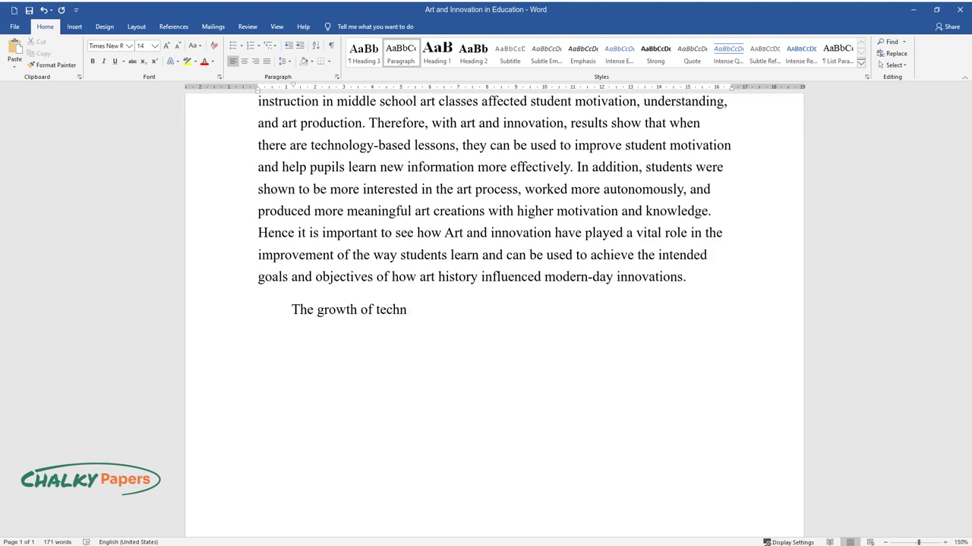
type("ology has fueled innovation, and t")
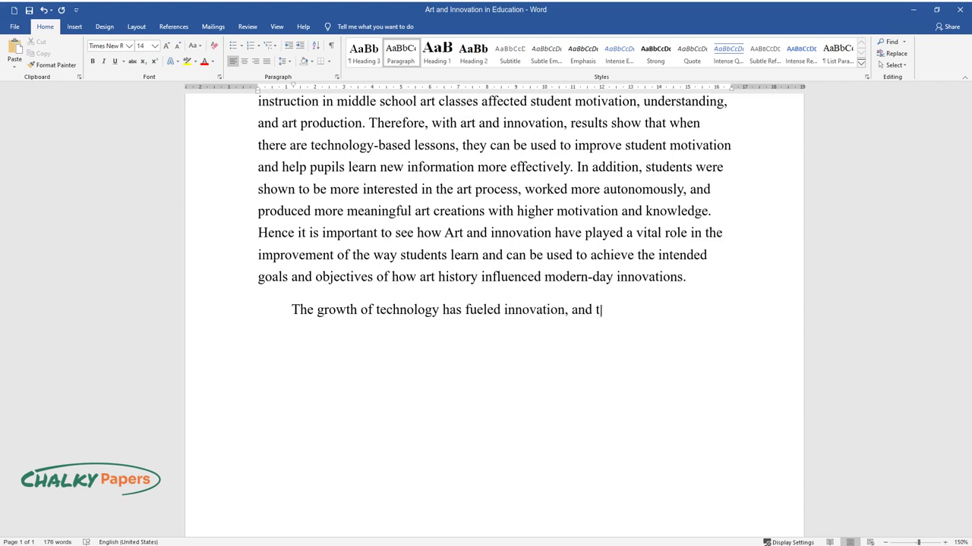
type("echnology in education has been in")
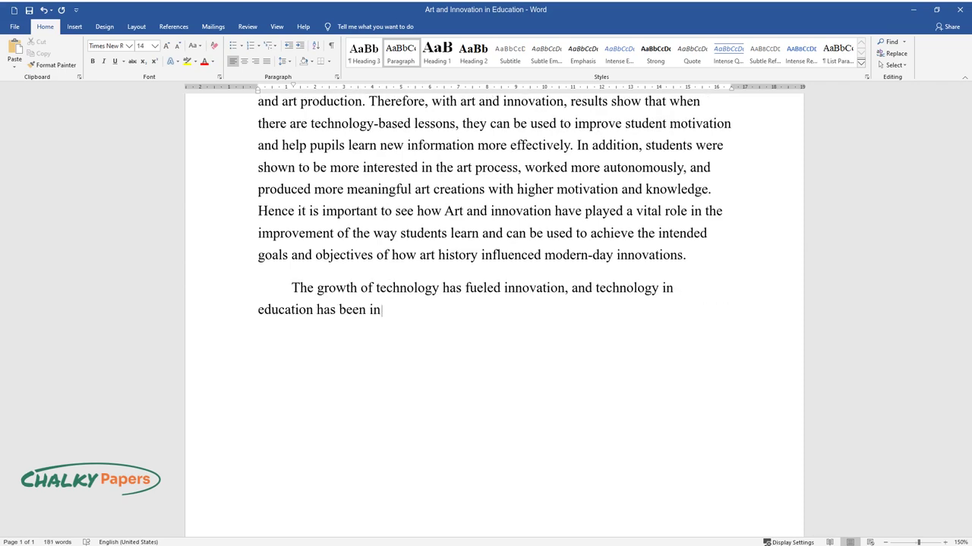
type("tegrated into the way teachers and")
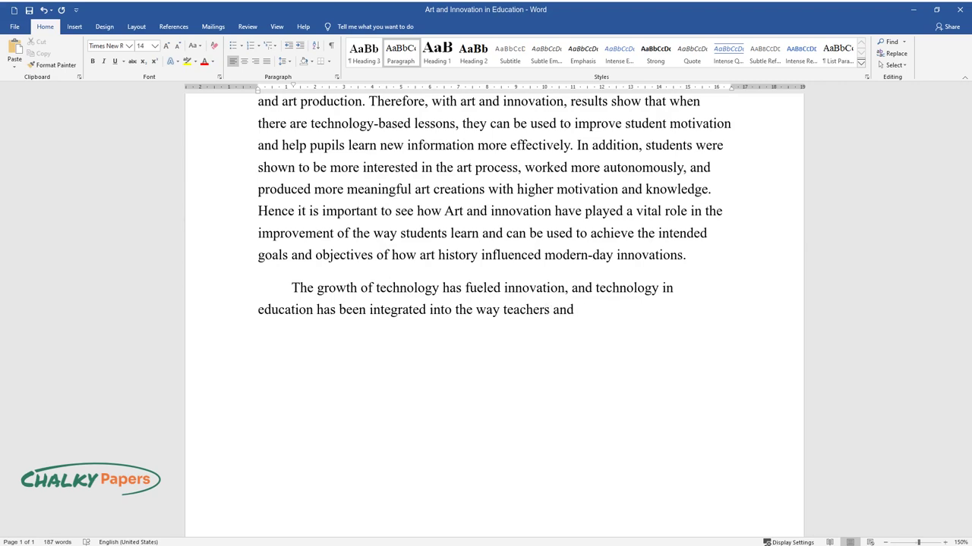
type(" students interact. The lessons ha")
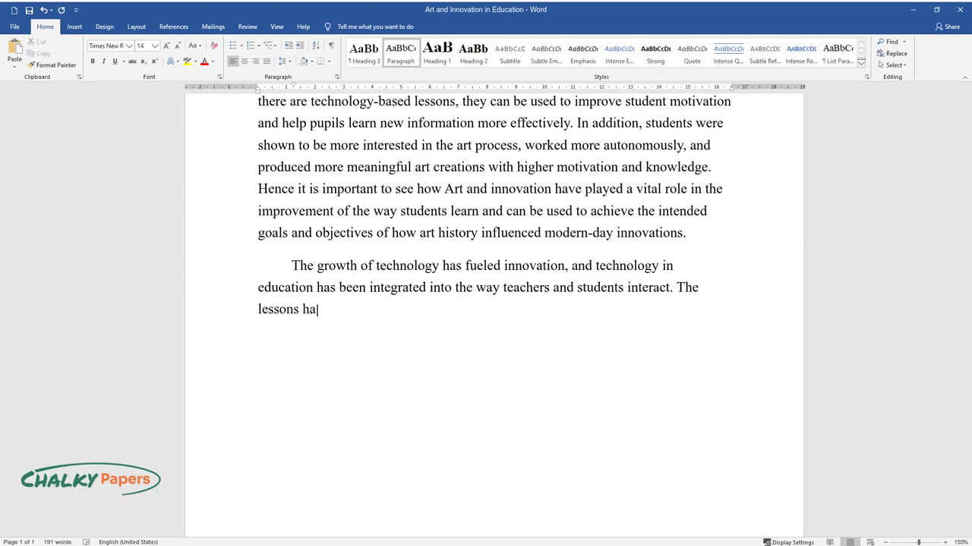
type("ve to be planned in a manner that ")
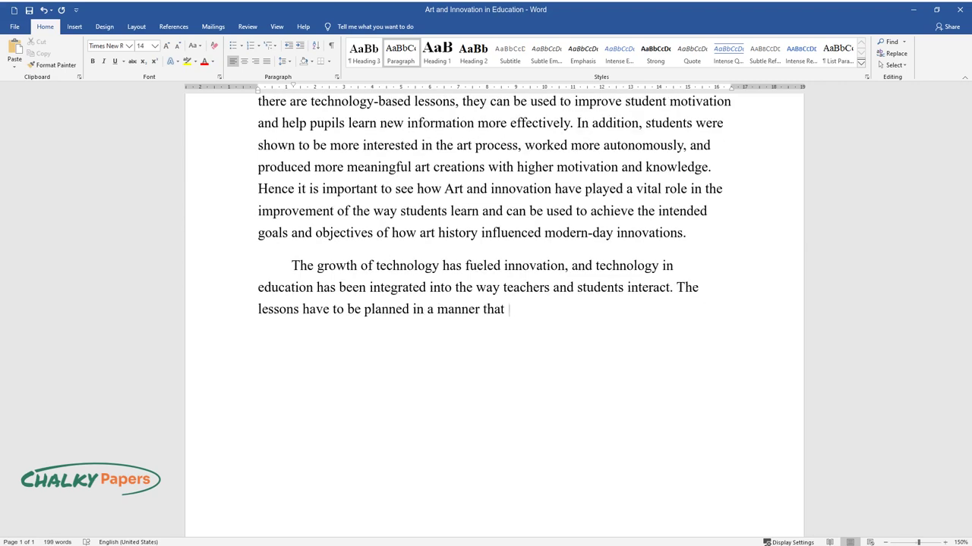
type("leverages a wide range of resource")
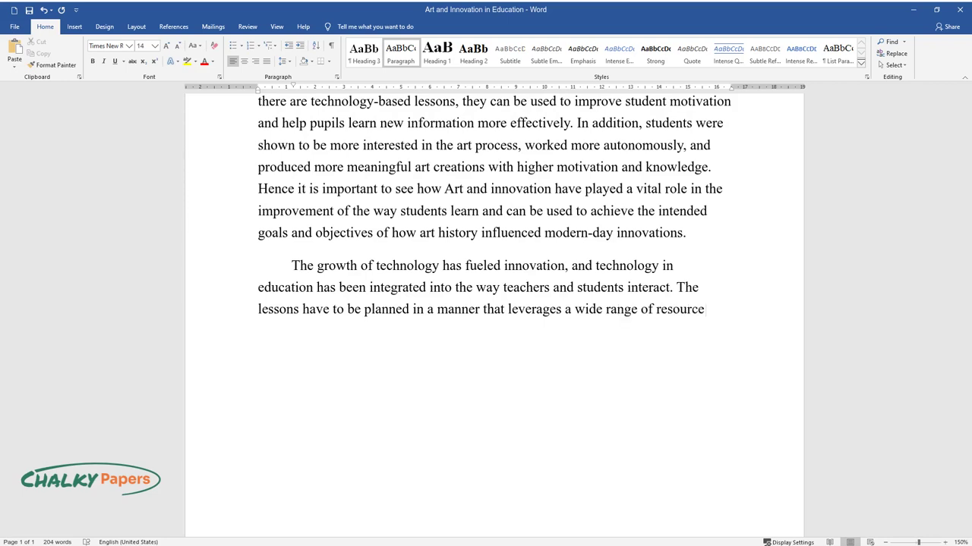
type("s. This teaching transforms the wa")
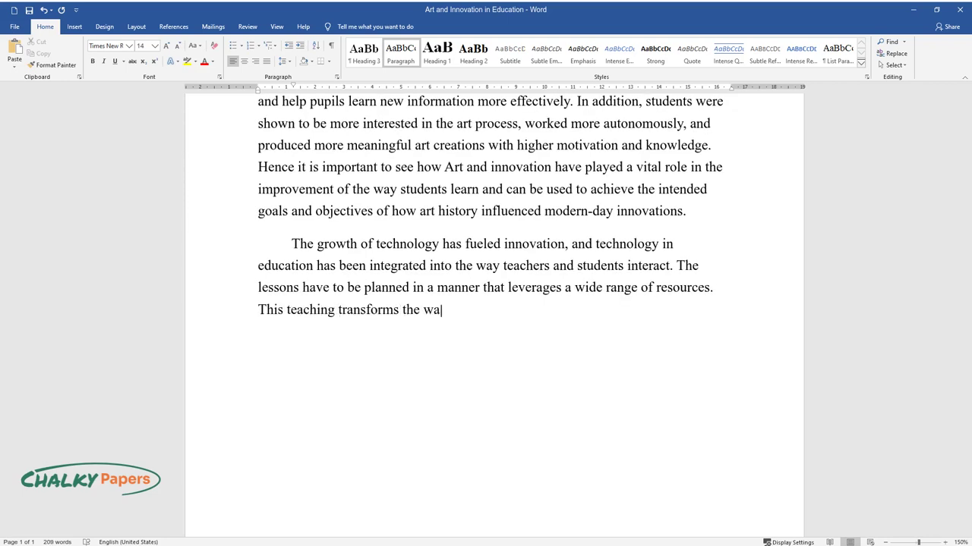
type("y the students work, impart, parti")
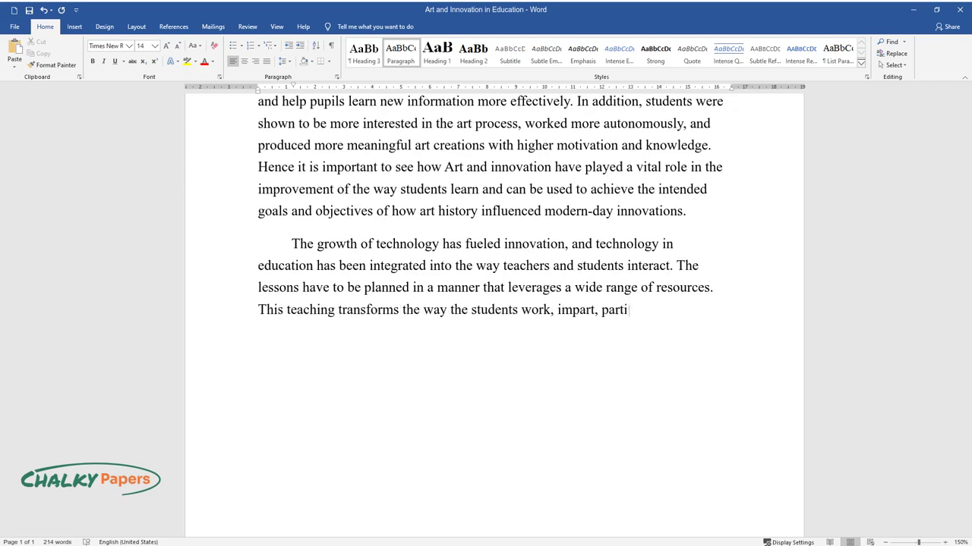
type("cipate in friendly exerci")
type("ses, and ")
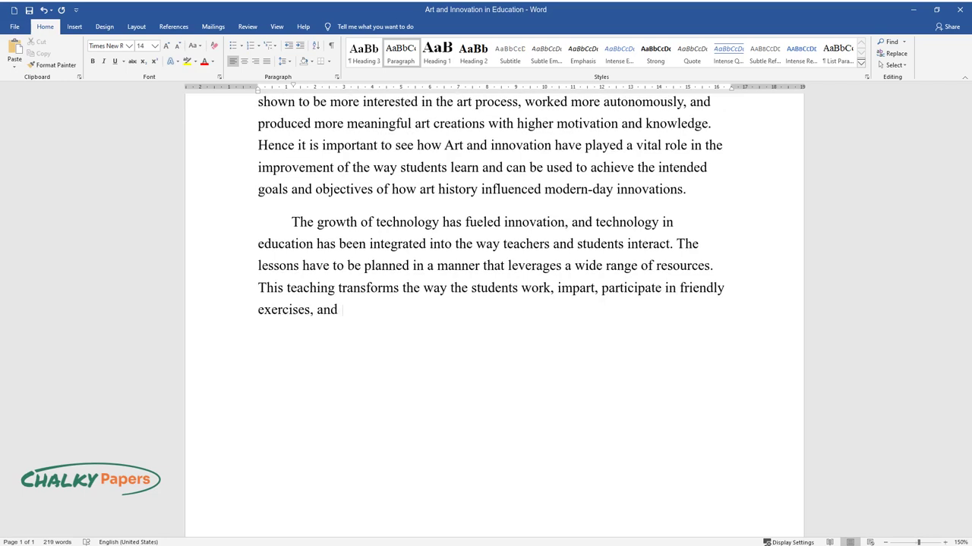
type("have a good time. They are altoge")
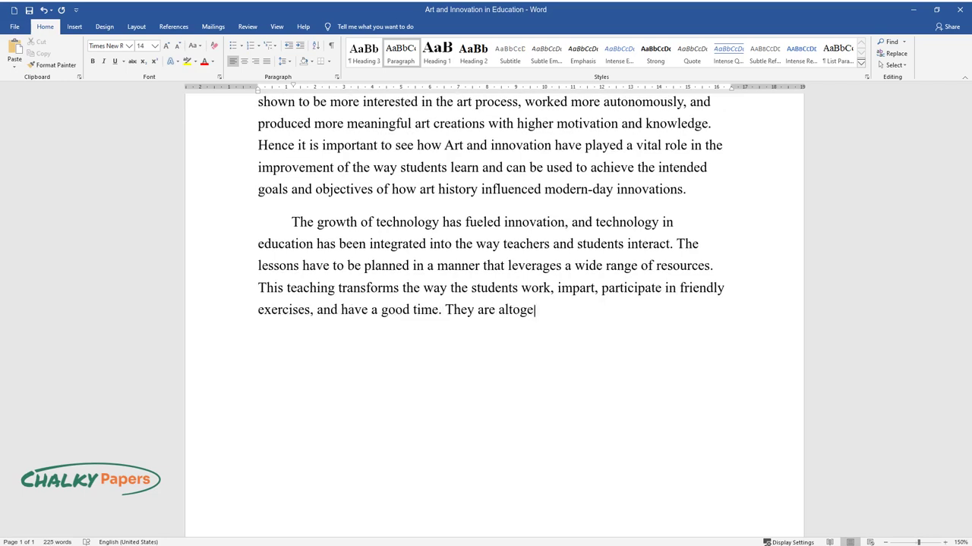
type("ther affecting economies and networks. They")
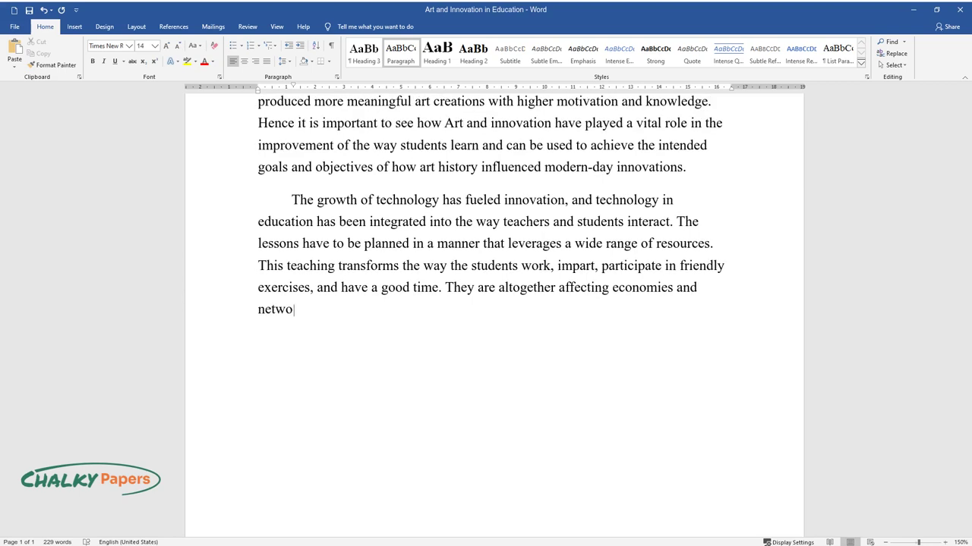
type(" likewise support advance")
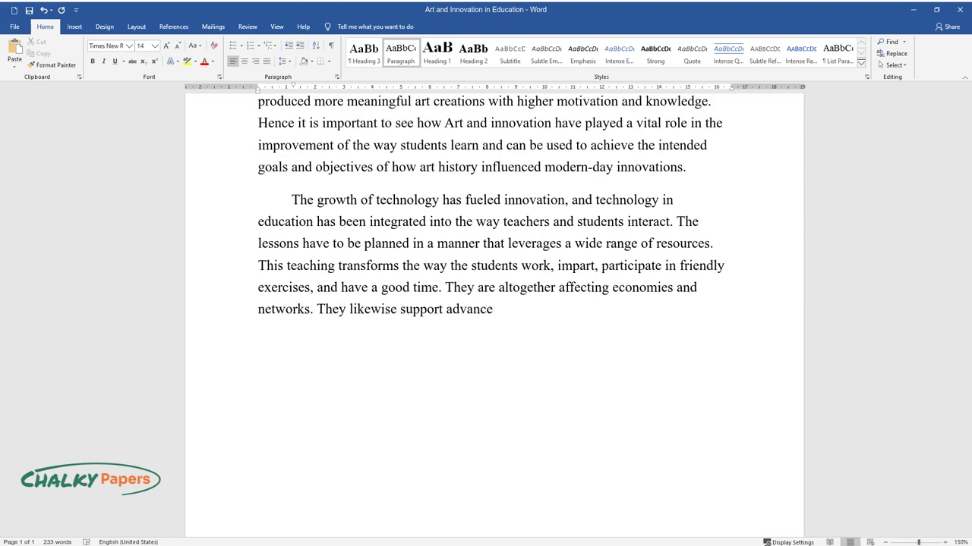
type("ment in an assortment of fields. T")
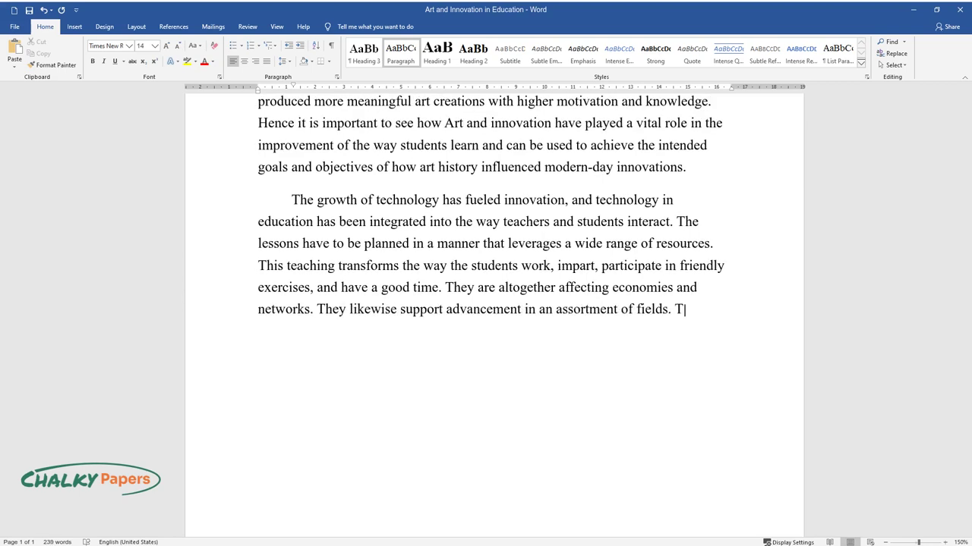
type("he populace's degree of computeriz")
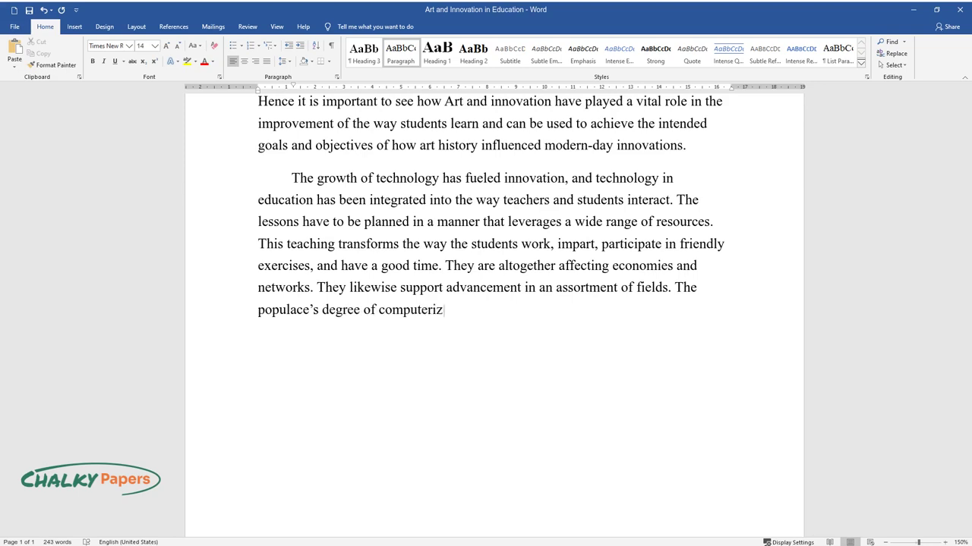
type("ed abilities altogether affects in")
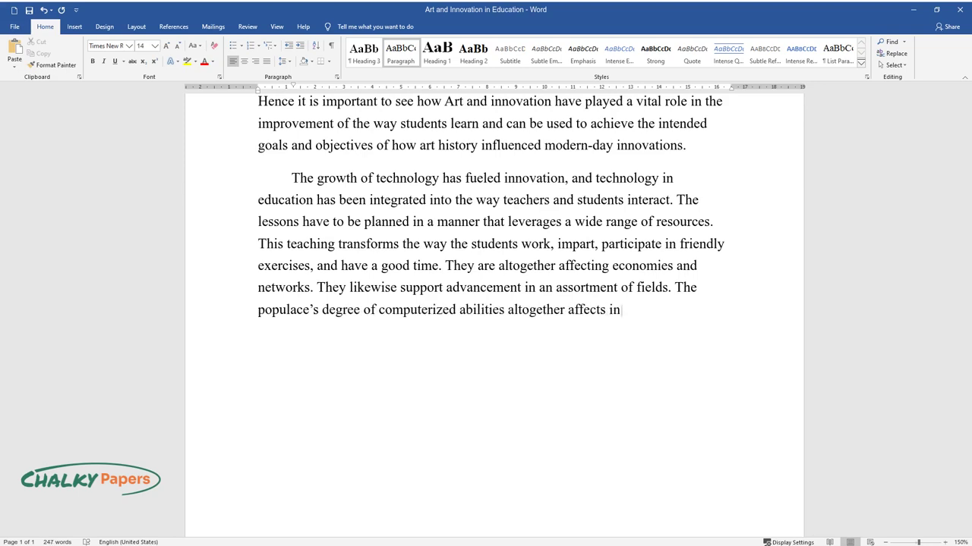
type("novation's imaginative capacity. I")
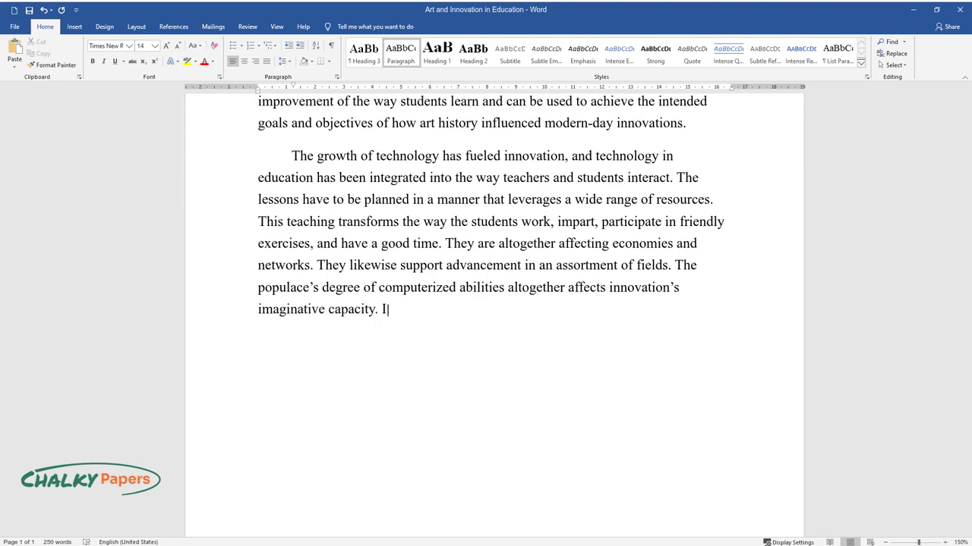
type("t is nothing unexpected that there")
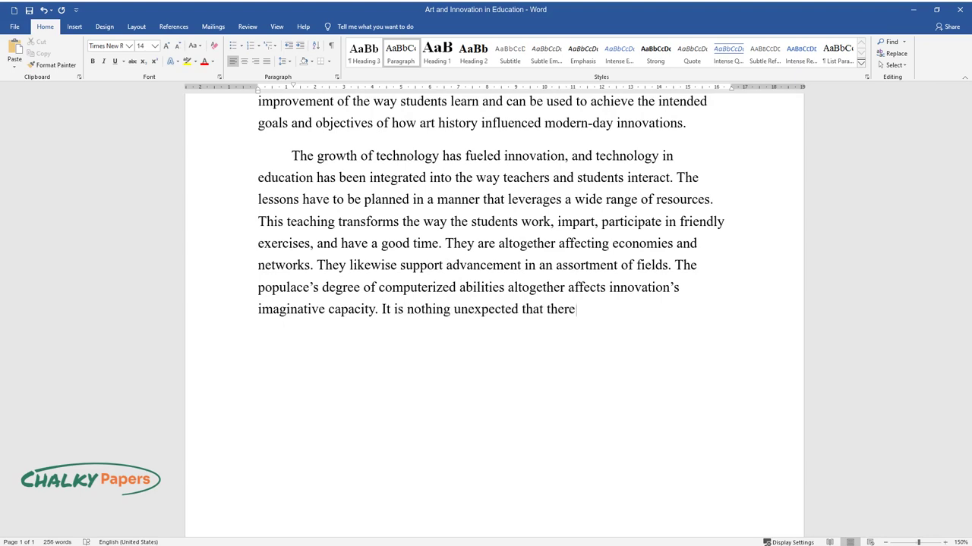
type(" is a huge connection between training and abilitie")
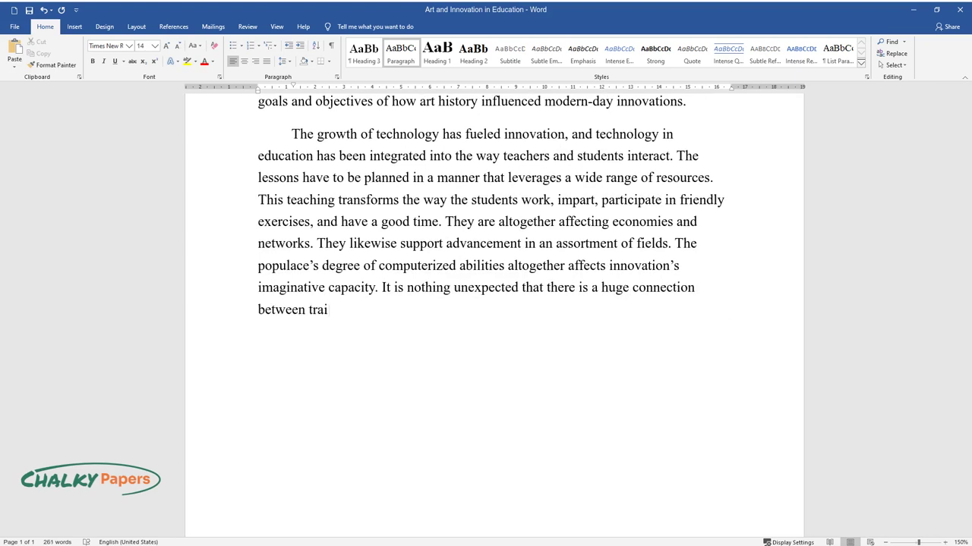
type("s and the recept")
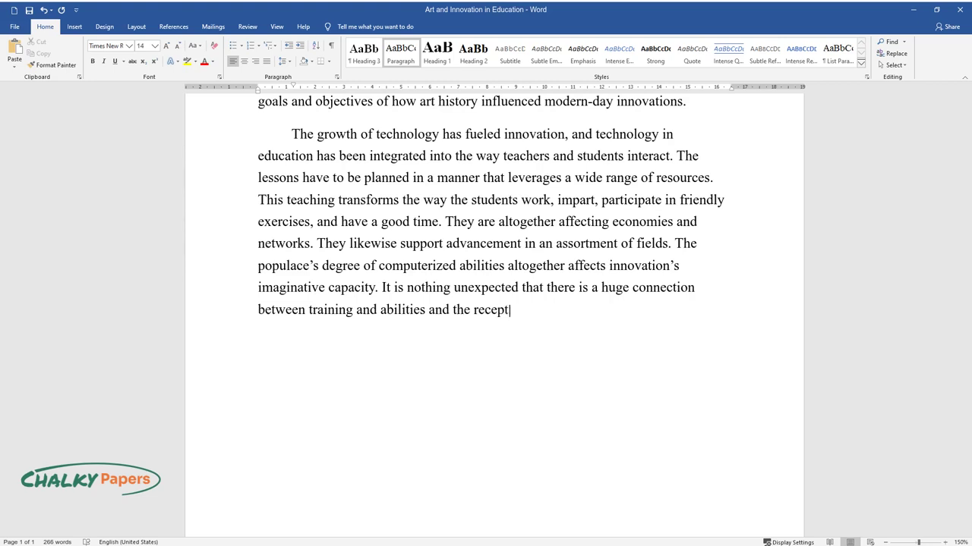
type("ion and utilization of computerize")
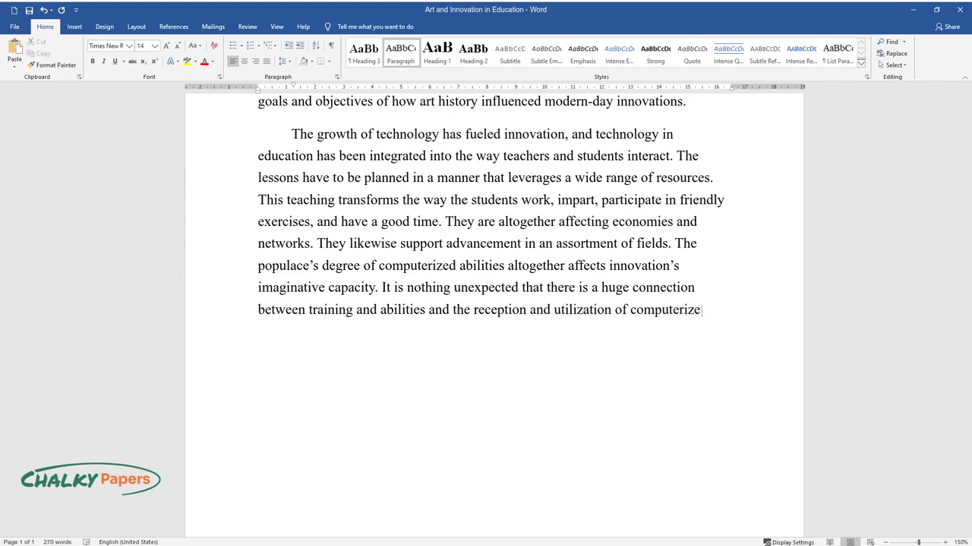
type("d advances in various regions. The")
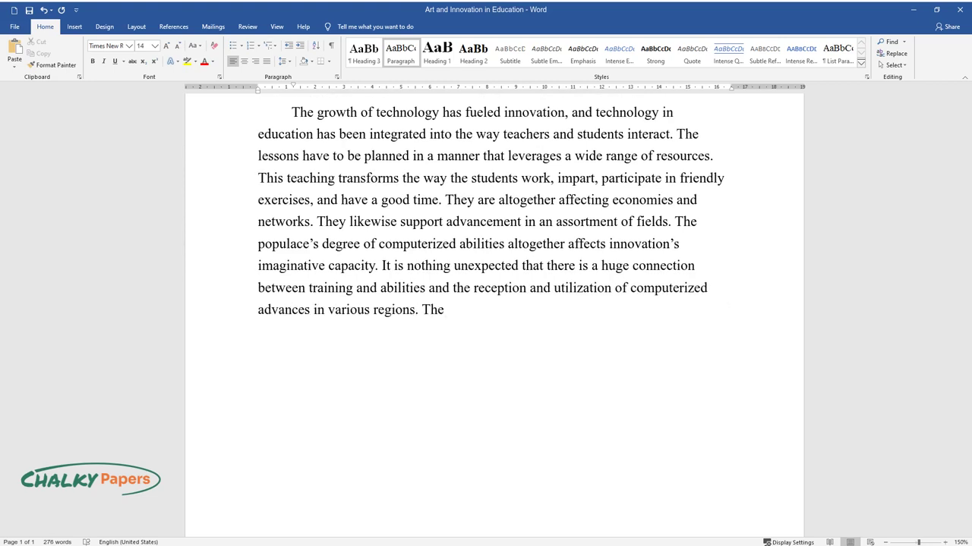
type(" importance of schooling and abili")
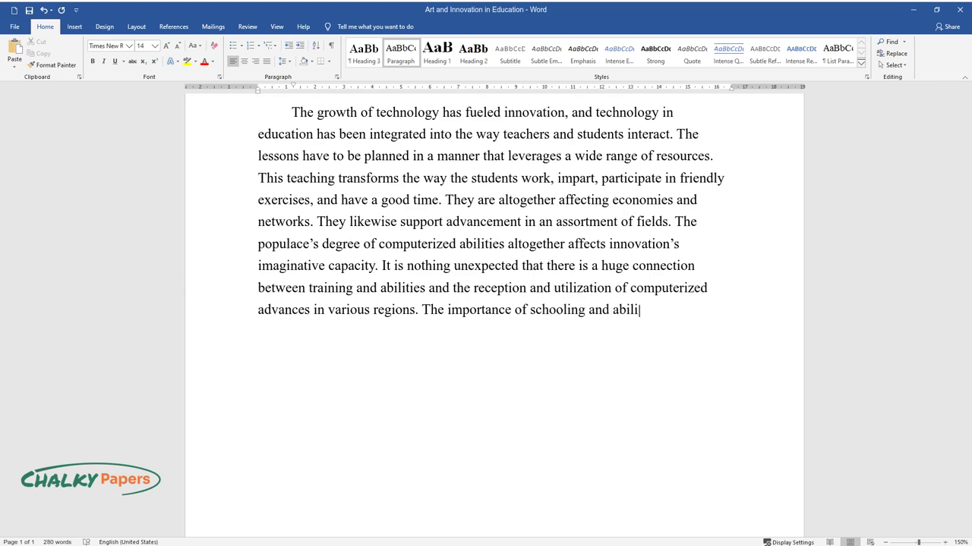
type("ties in encouraging advancement co")
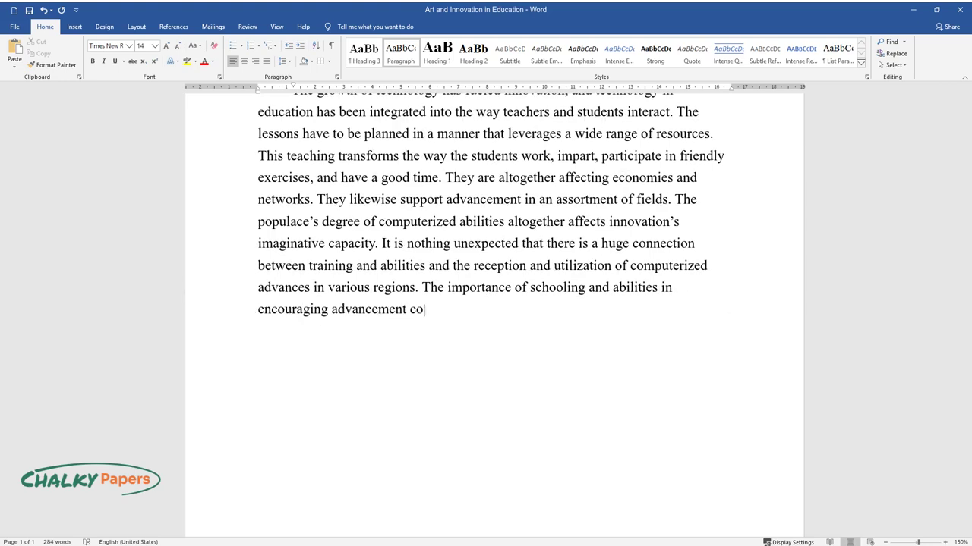
type("uld not possibly be more helpful.")
Step: Start a new paragraph 'From what has been seen so far, art and innovation are supported…'
key("Return")
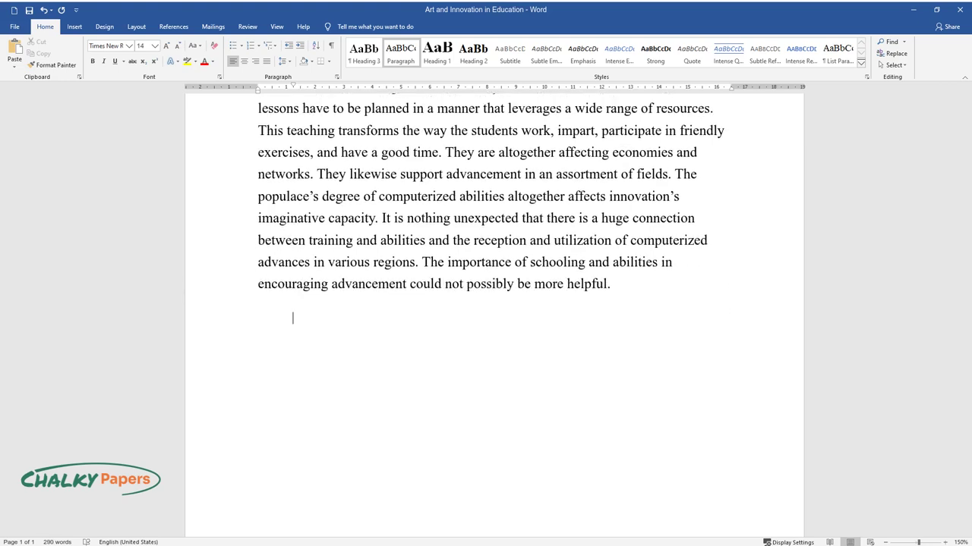
type("From what")
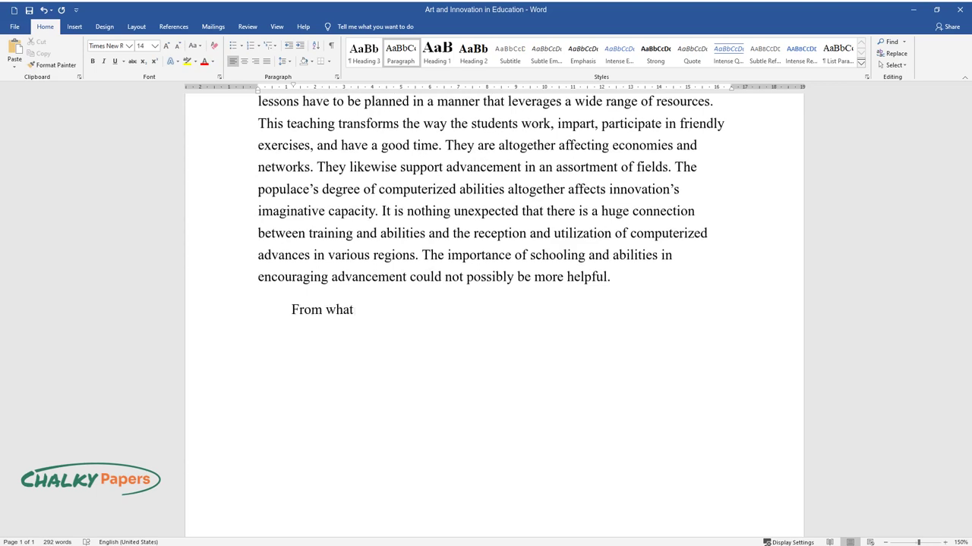
type(" has been seen so far, art and innov")
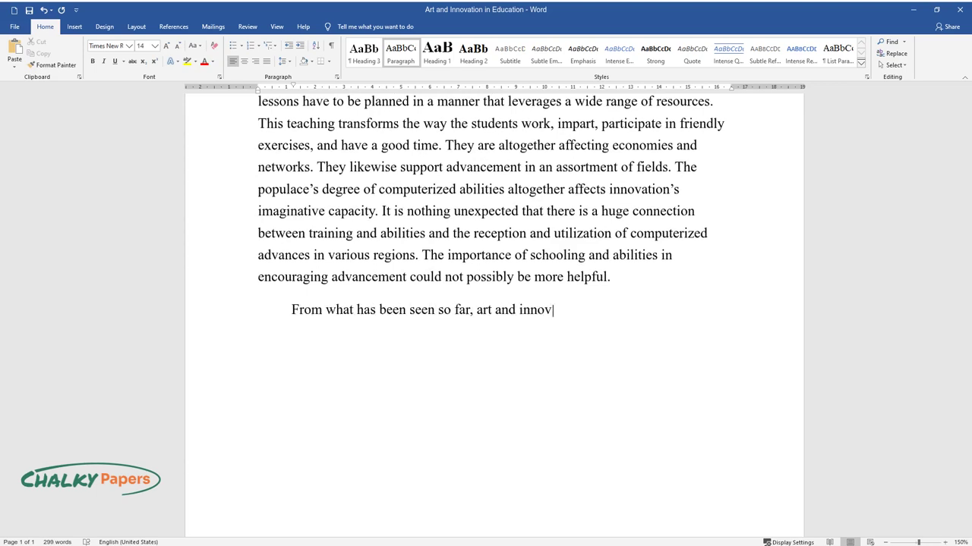
type("ation are supported to cause a qualitative expansion in the educationa")
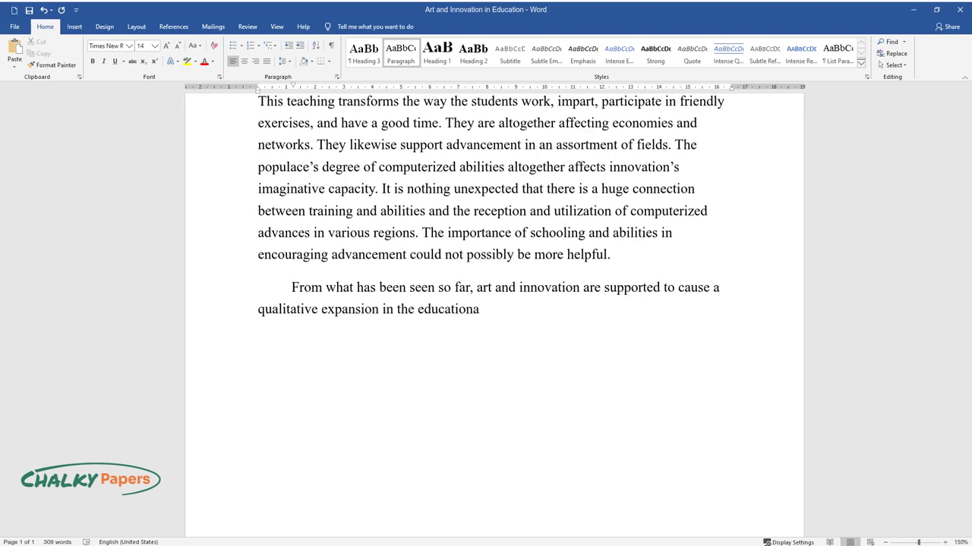
type("l industry. These improvements are r")
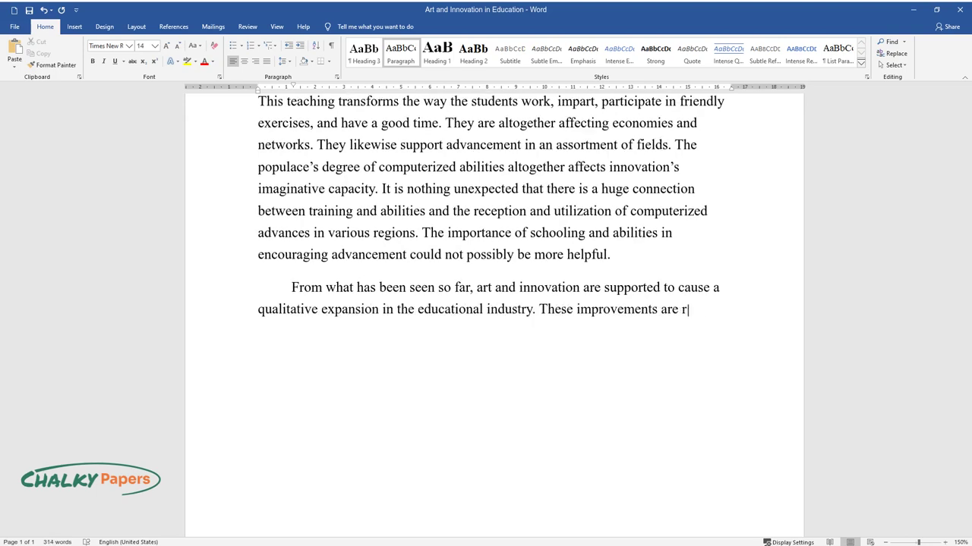
type("equired to enhance efficacy while ")
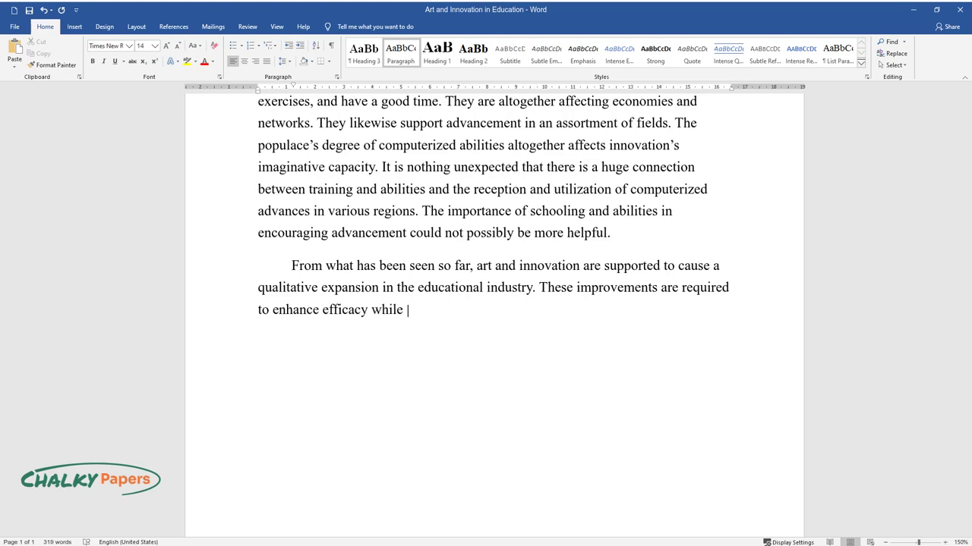
type("additionally working on the quality")
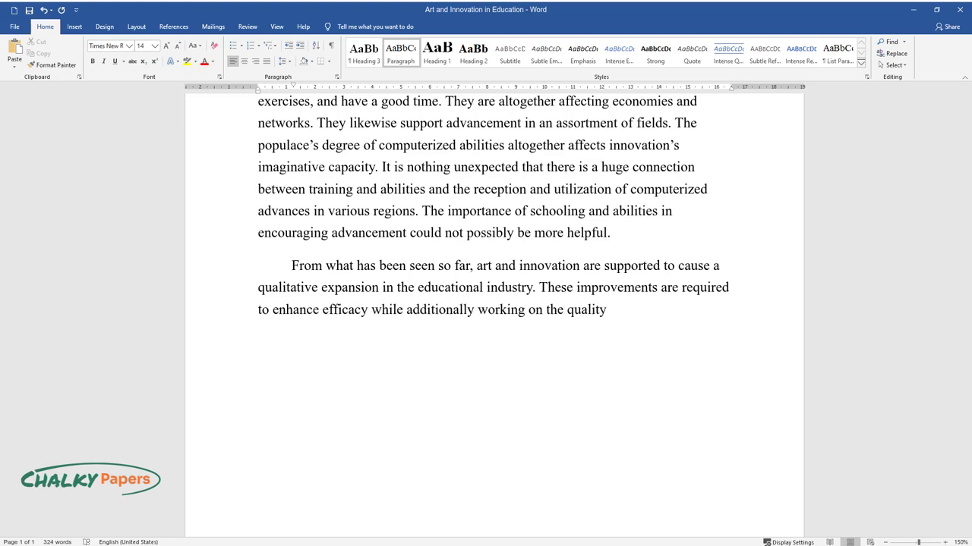
type(" and value of instructive contributions. Notwithstandi")
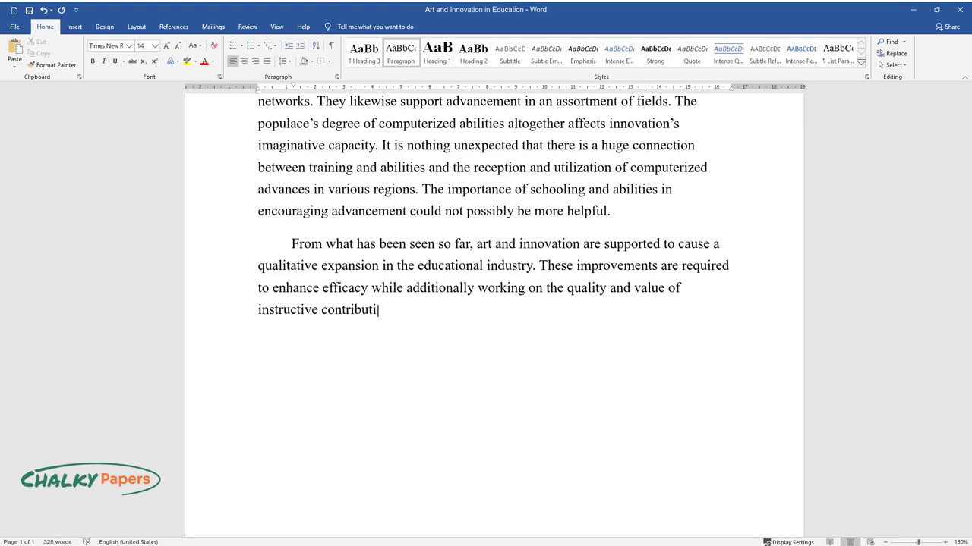
type("ng the way that t")
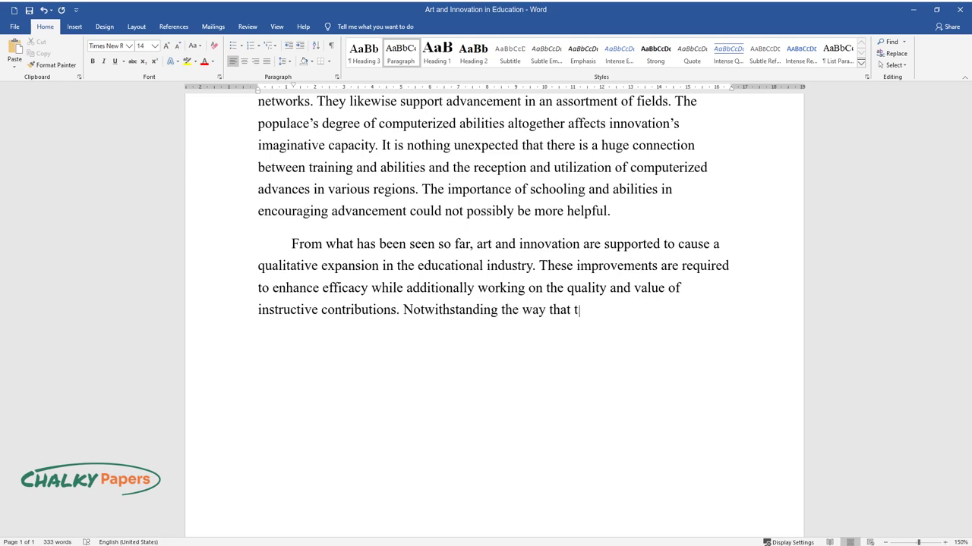
type("raining is not a change-loath area, with changes prev")
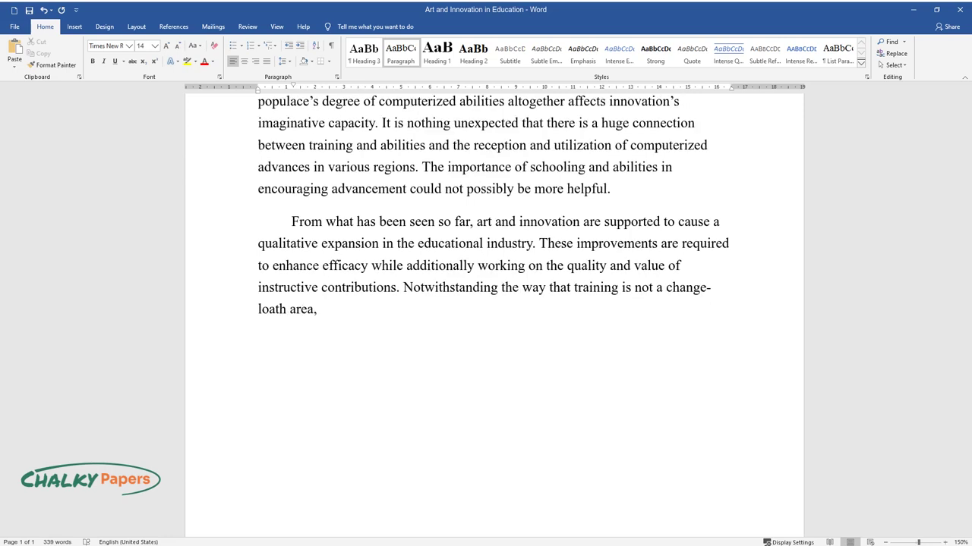
type("iously happening ")
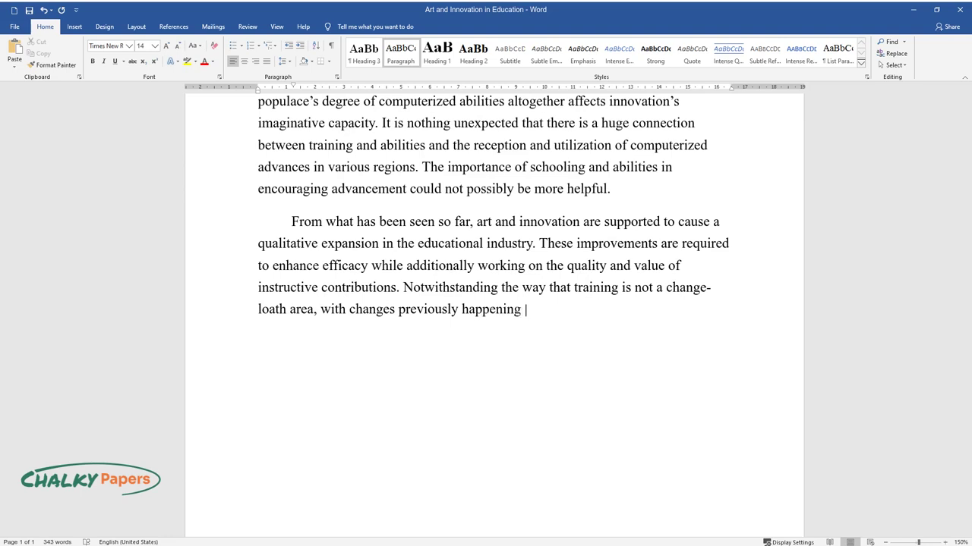
type("in study halls, it has not had the ")
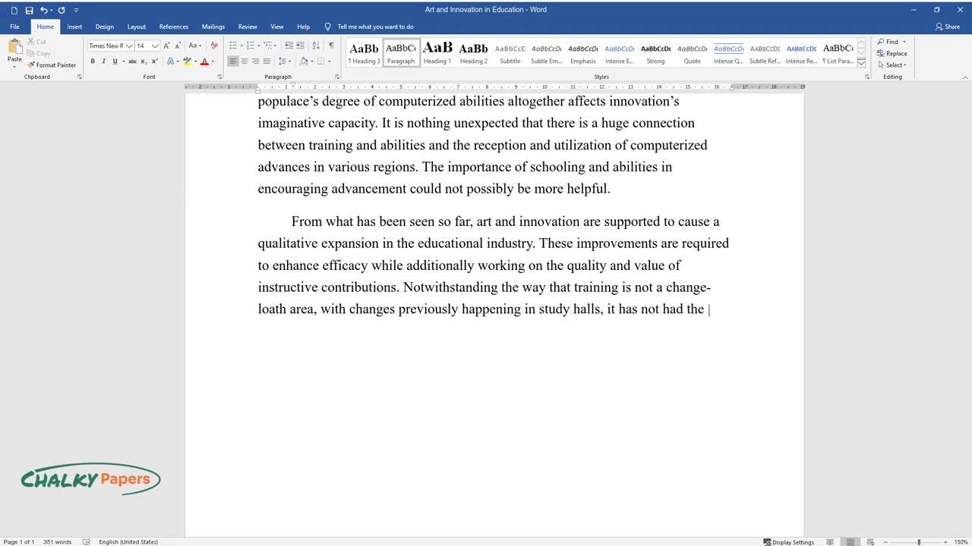
type("option to outfit innovation to upgr")
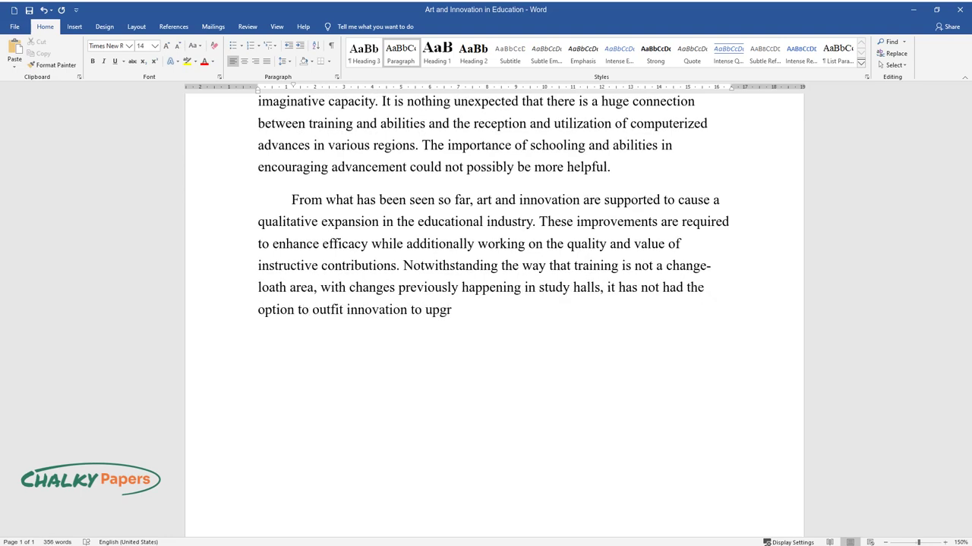
type("ade efficiency, further develop prof")
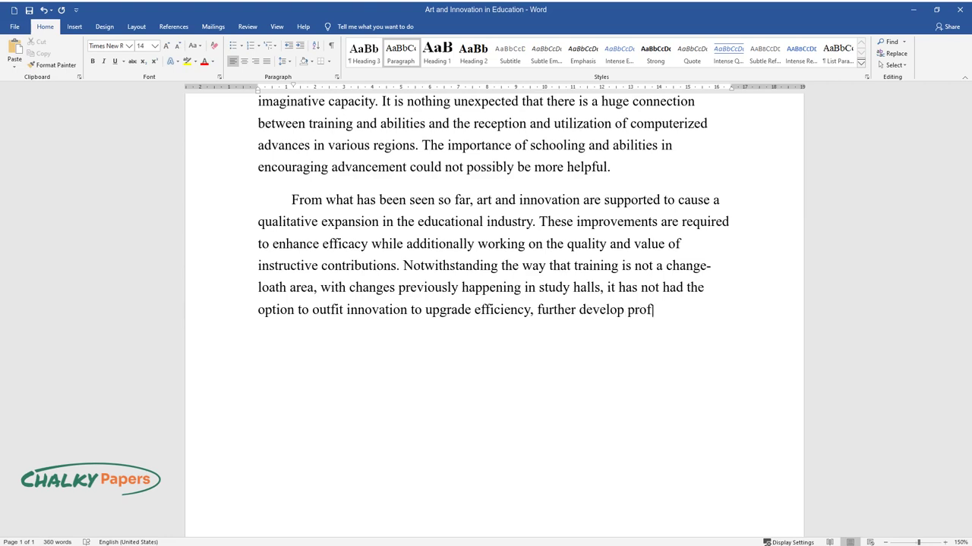
type("iciency, work on quality, and make ")
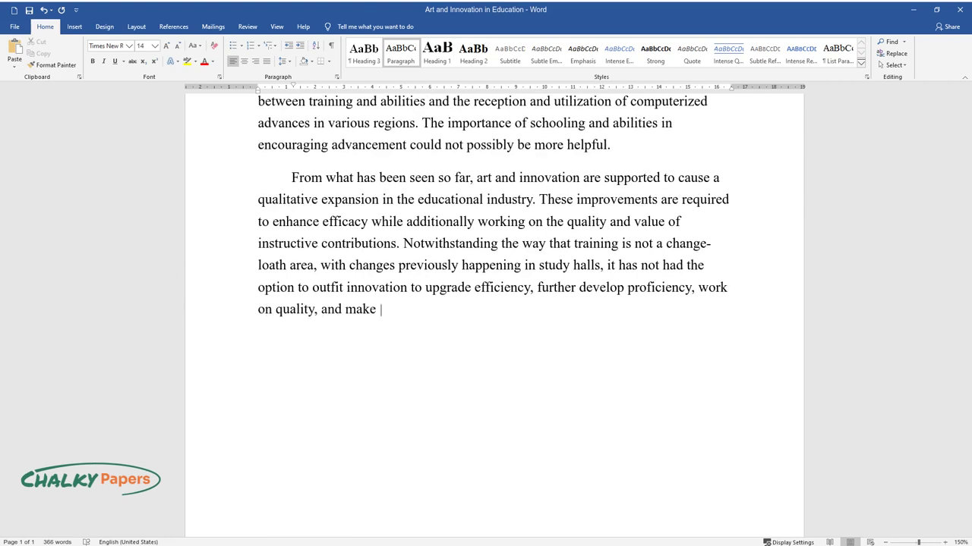
type("value in the very way that other pu")
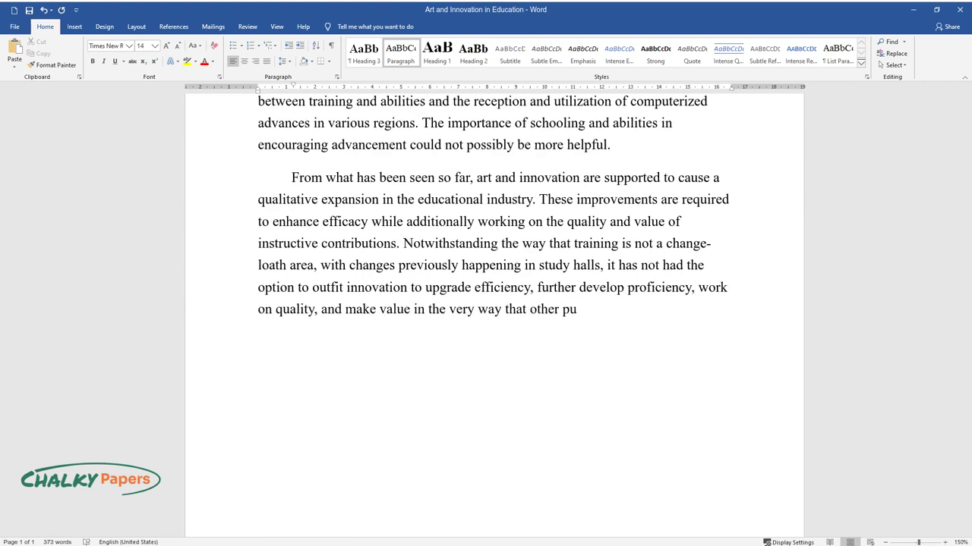
type("blic areas have. Concurrently, education may stimula")
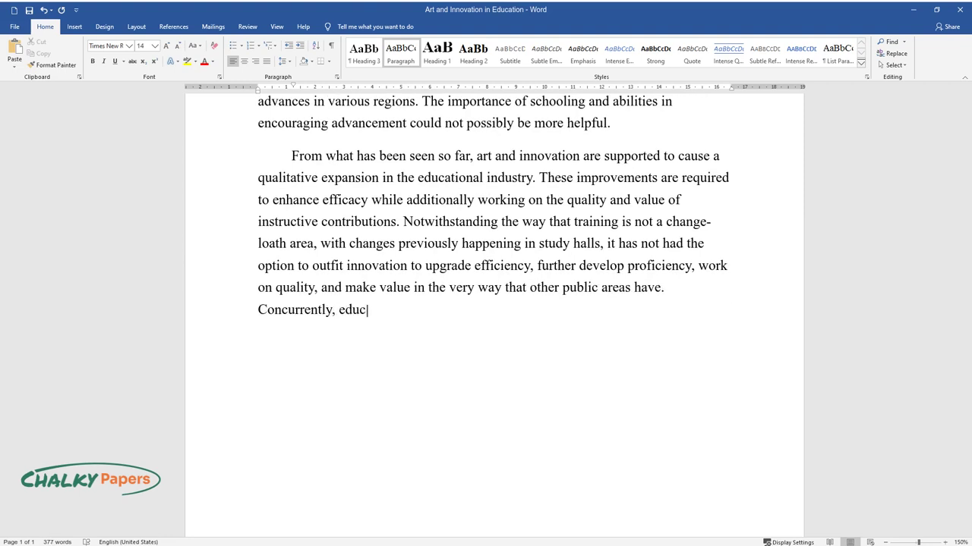
type("te innovation and ")
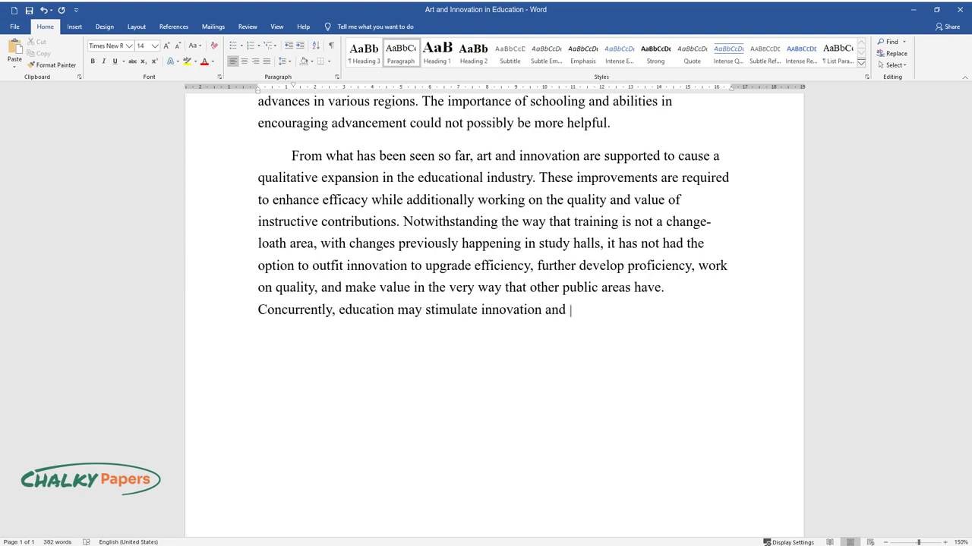
type("creativity among students. When a student lo")
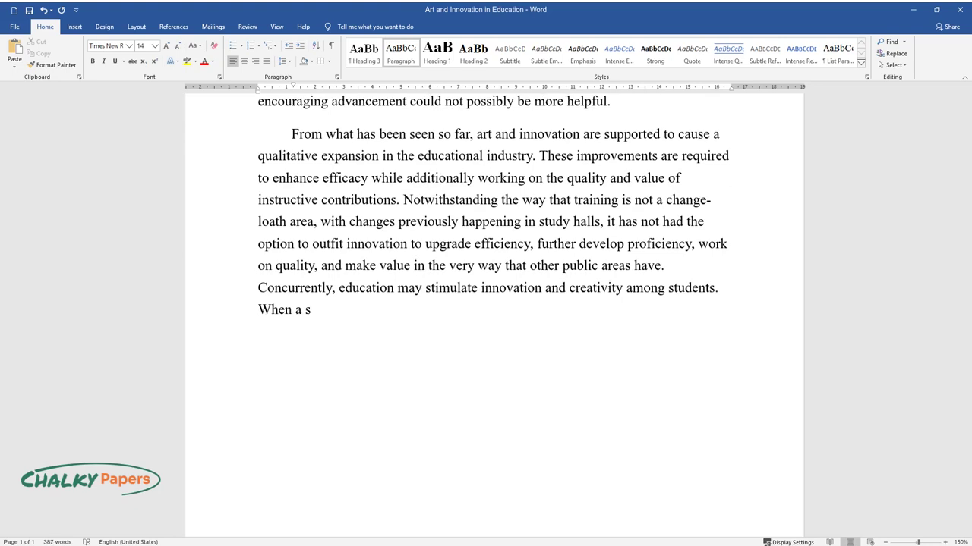
type("oks at artwork from a lon")
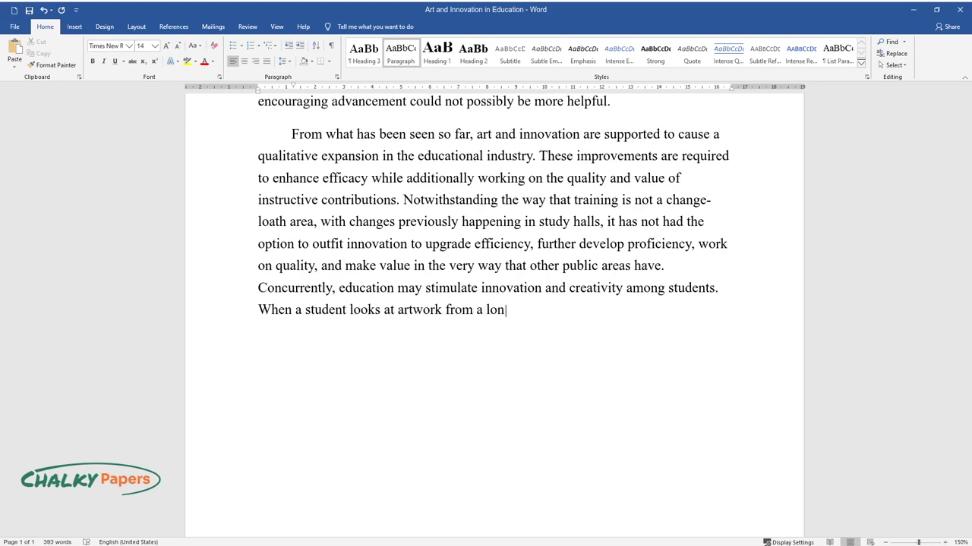
type("g ago, they can make connections, w")
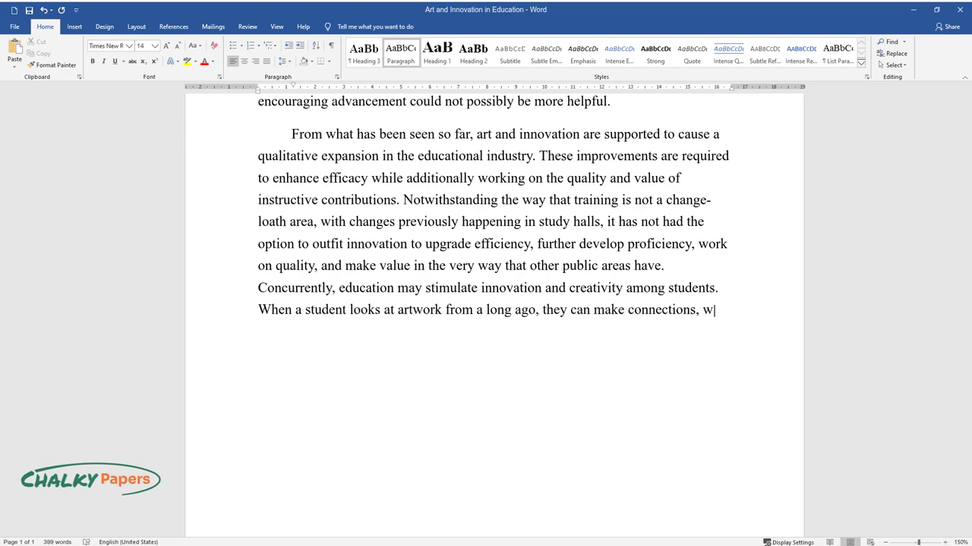
type("hich are helpful to them as they lea")
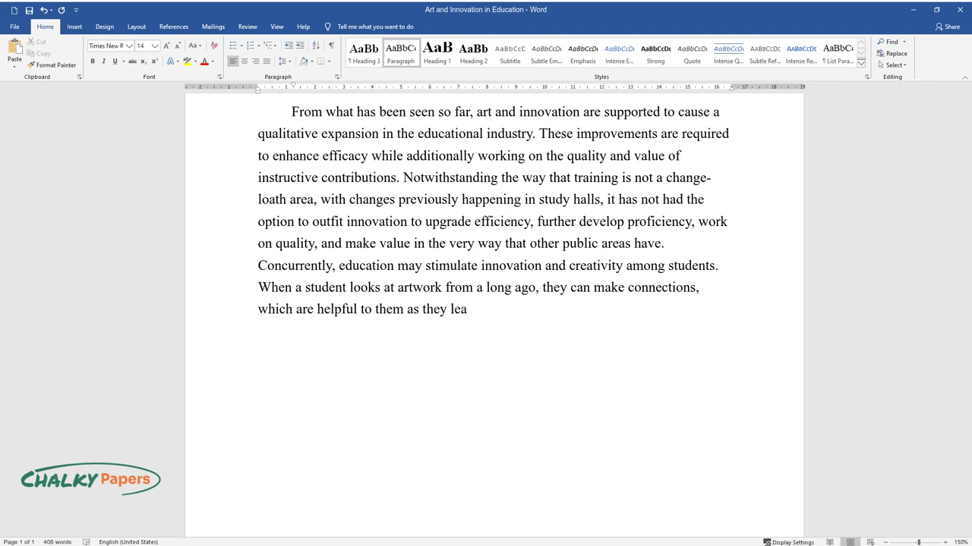
type("rn and, at the same time, challenge themselves to do better.")
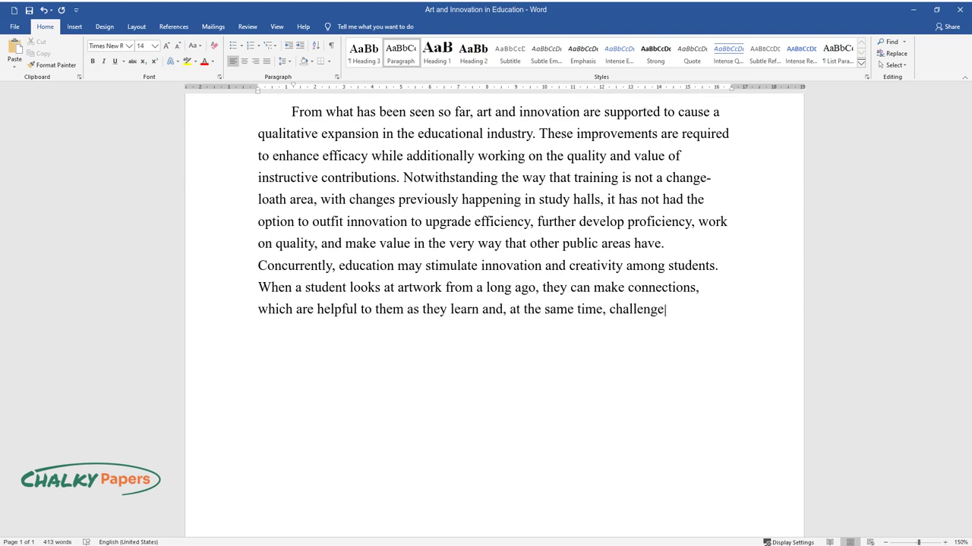
Step: Type the 'Consequently…' digital-divide paragraph through '…pharmacies now and then will be used.' and begin another
key("Return")
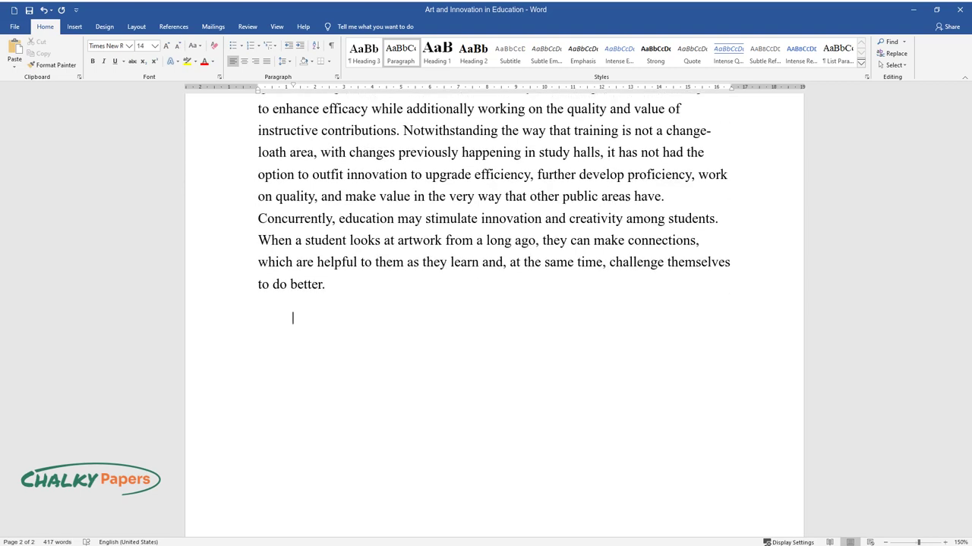
type("Consequently, it leads to ")
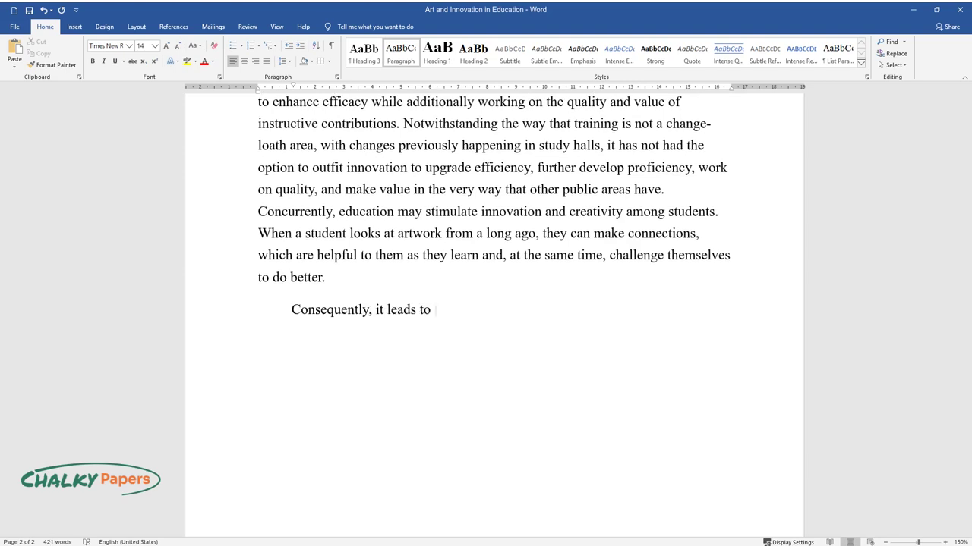
type("increased degrees of schooling and ")
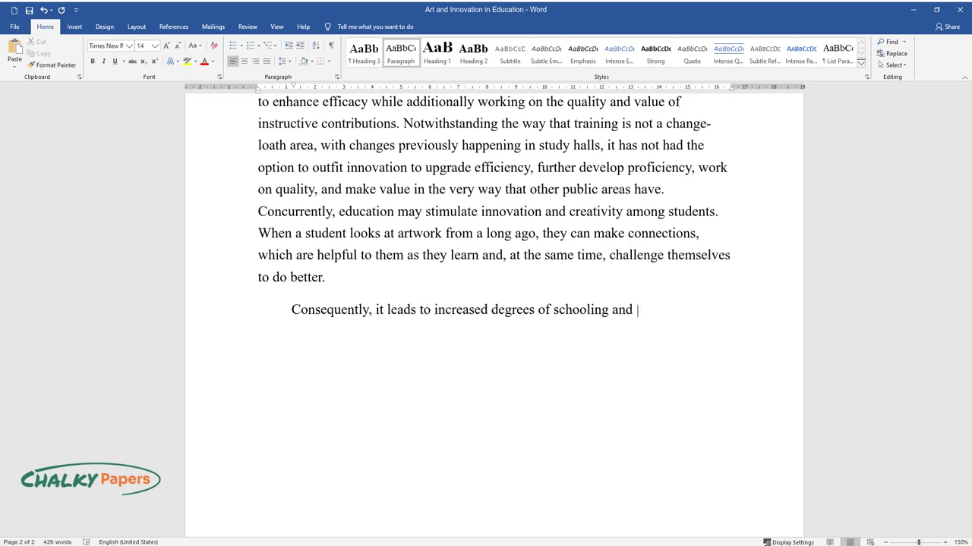
type("expanded utilization of advanced gad")
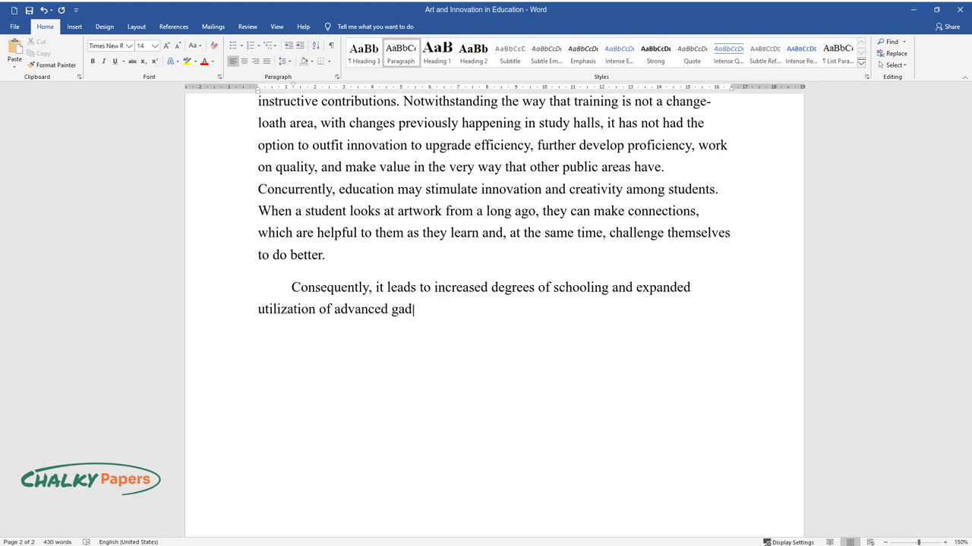
type("gets and the Internet proposes that")
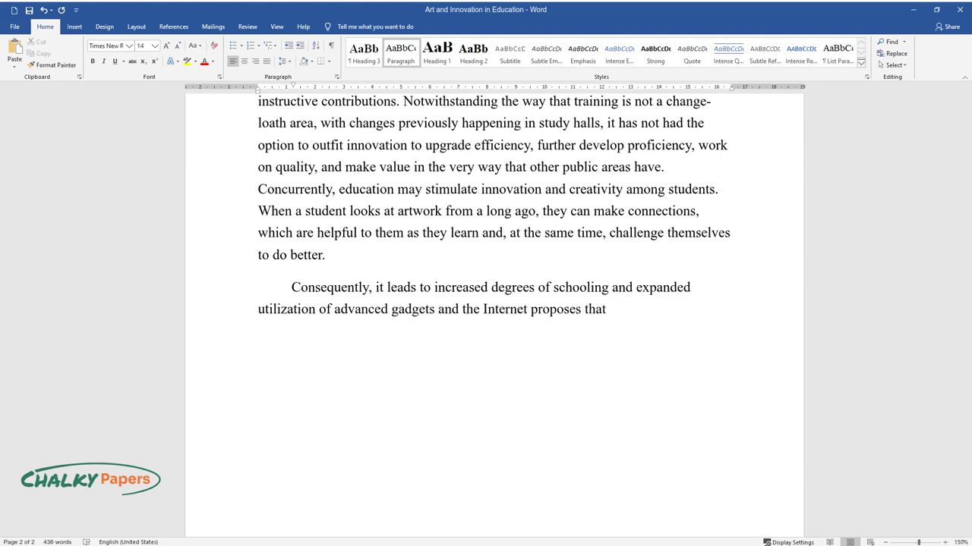
type(" training includes the reception of compute")
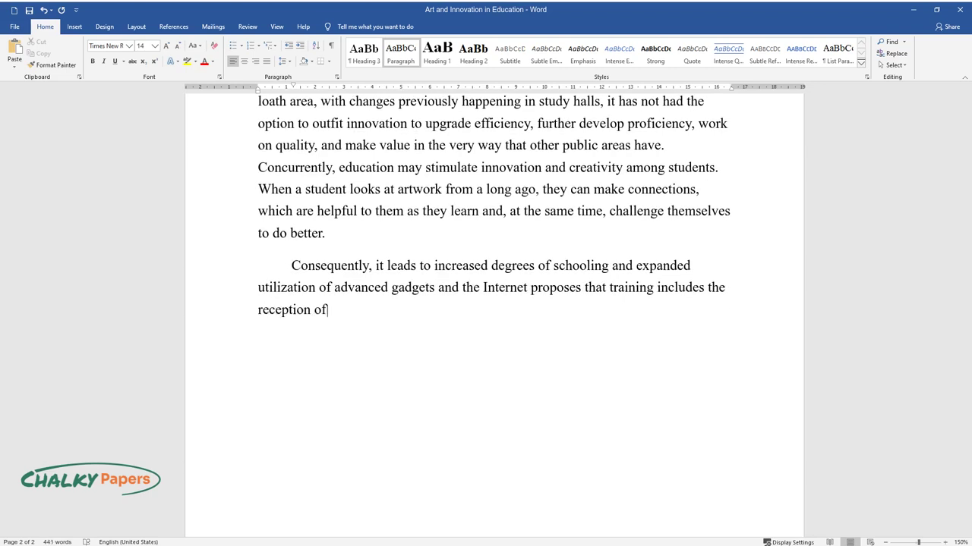
type("rized creativity. It has si")
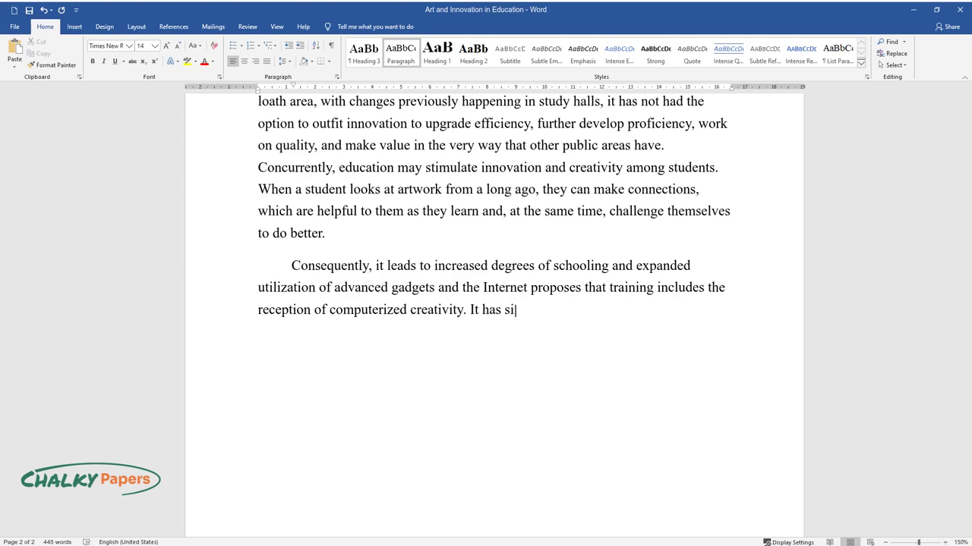
type("gnificant ramifications for the cap")
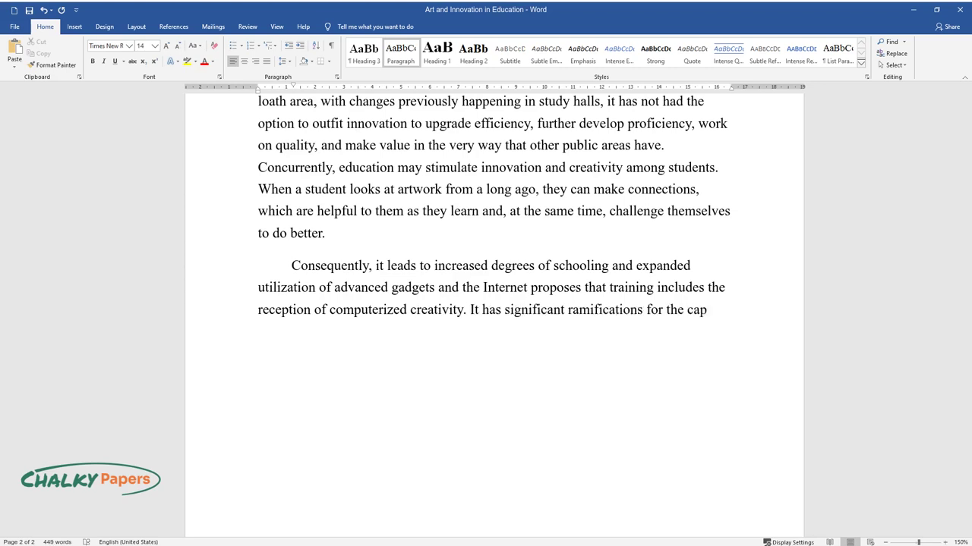
type("acity of instruction in furnishing ")
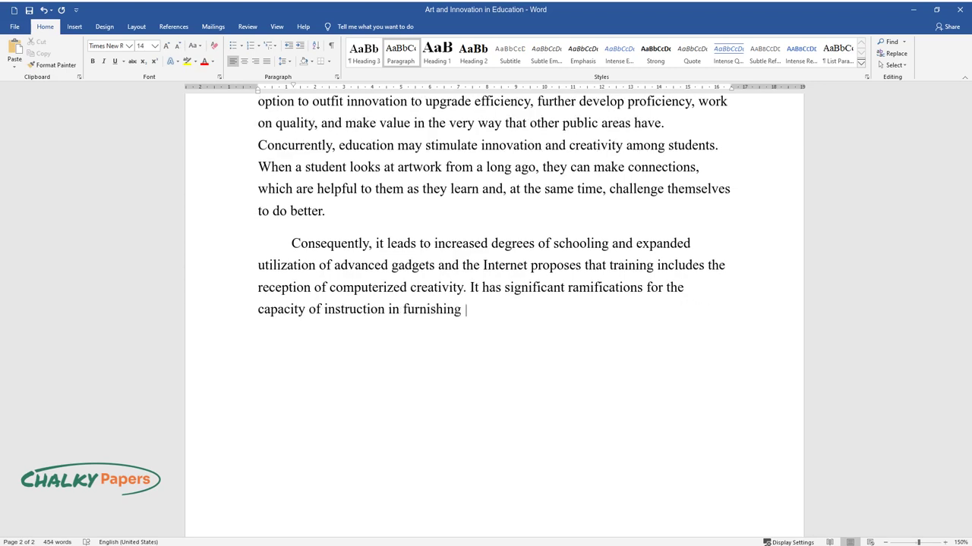
type("individuals with the abilities they")
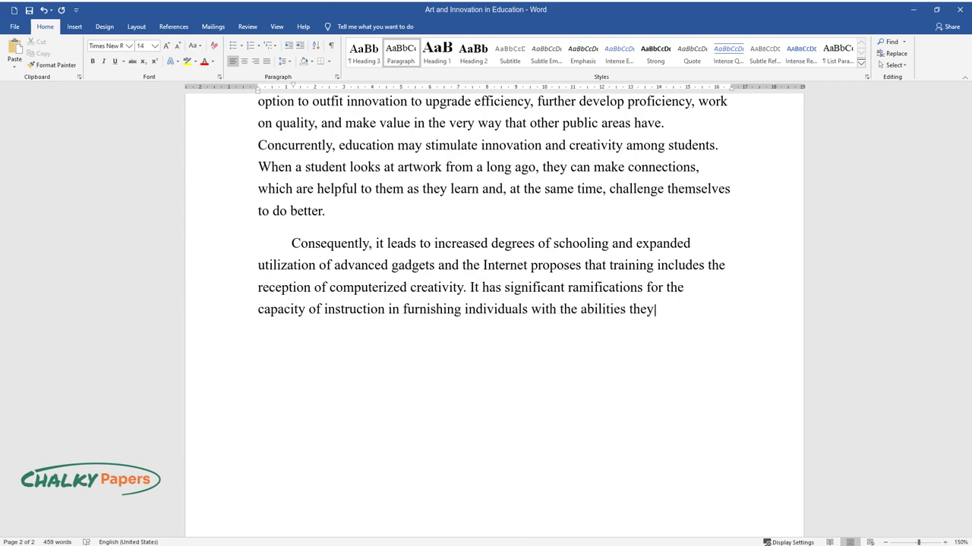
type(" need to exploit innovation. Accordingly, th")
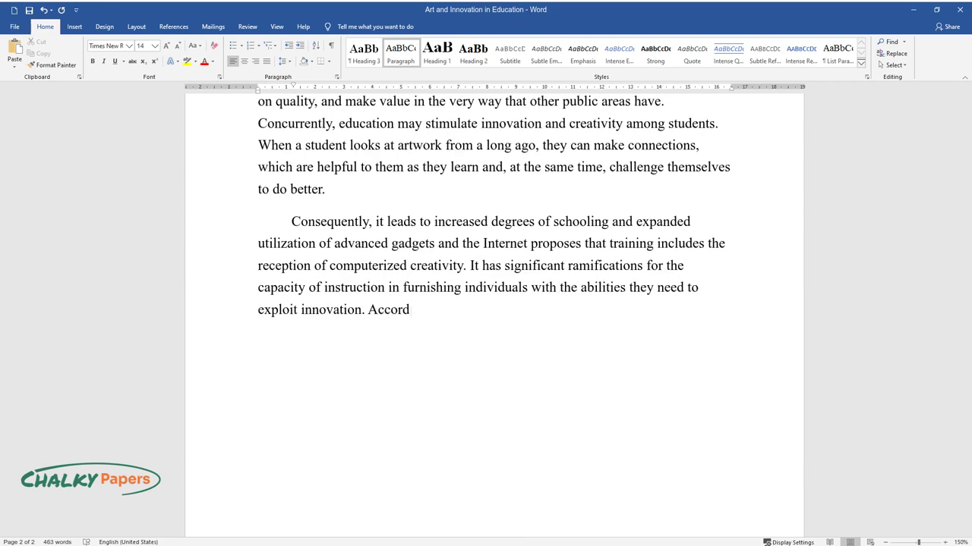
type("e \"computerized partition\"")
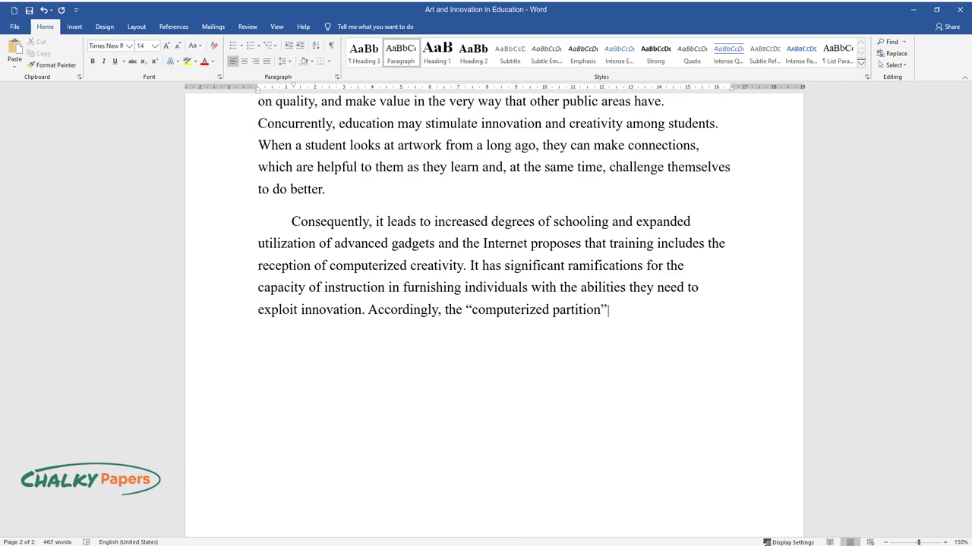
type(" has developed into an abil")
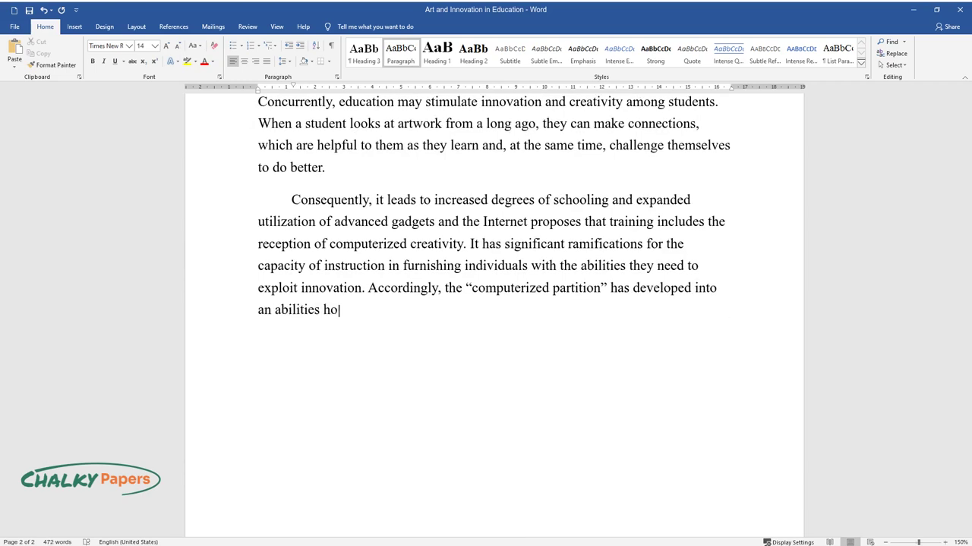
type("le between the people who have and ")
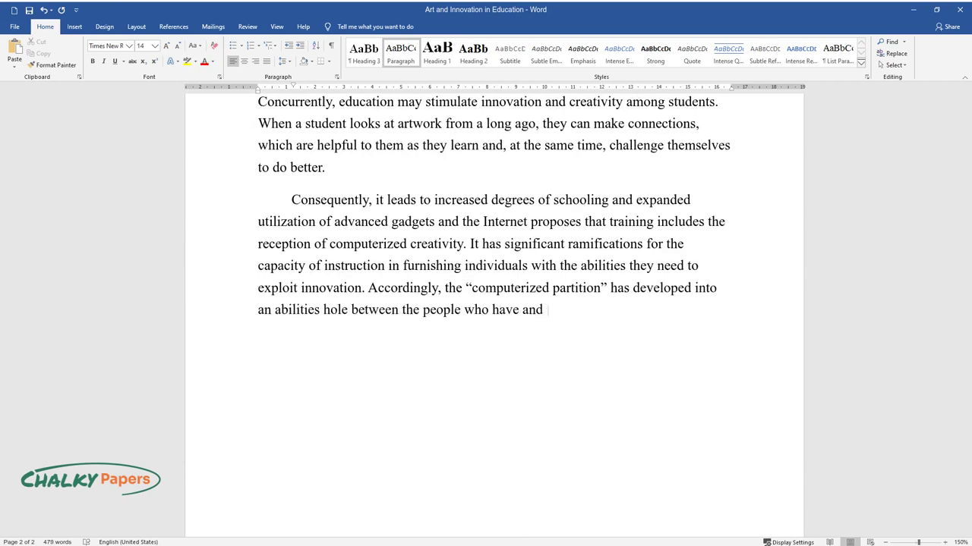
type("the individuals who do not. For the")
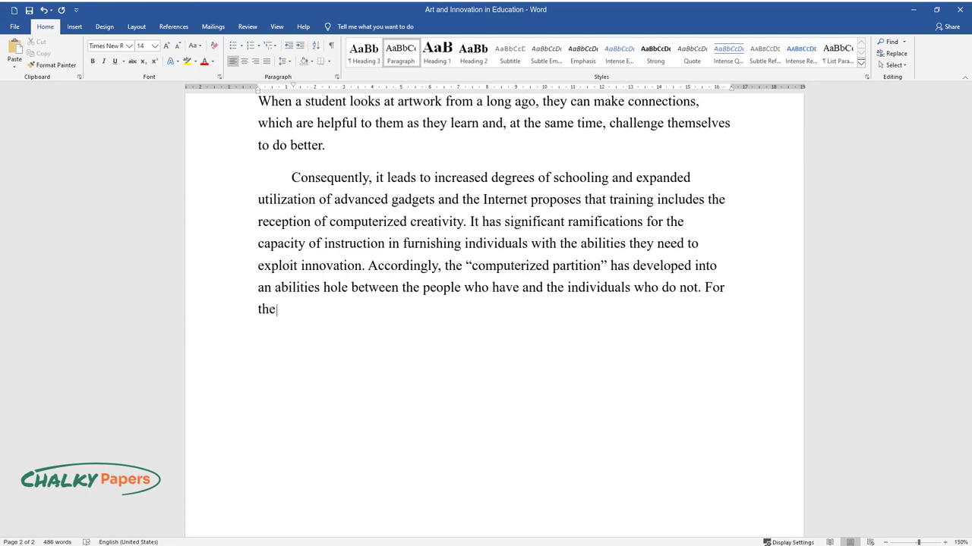
type(" individuals who have them, computer")
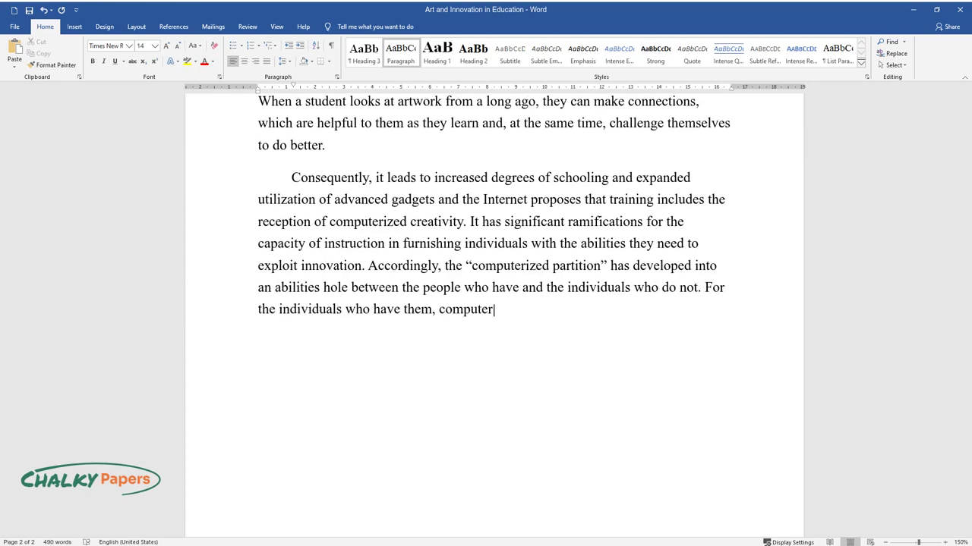
type("ized abilities give an extensive re")
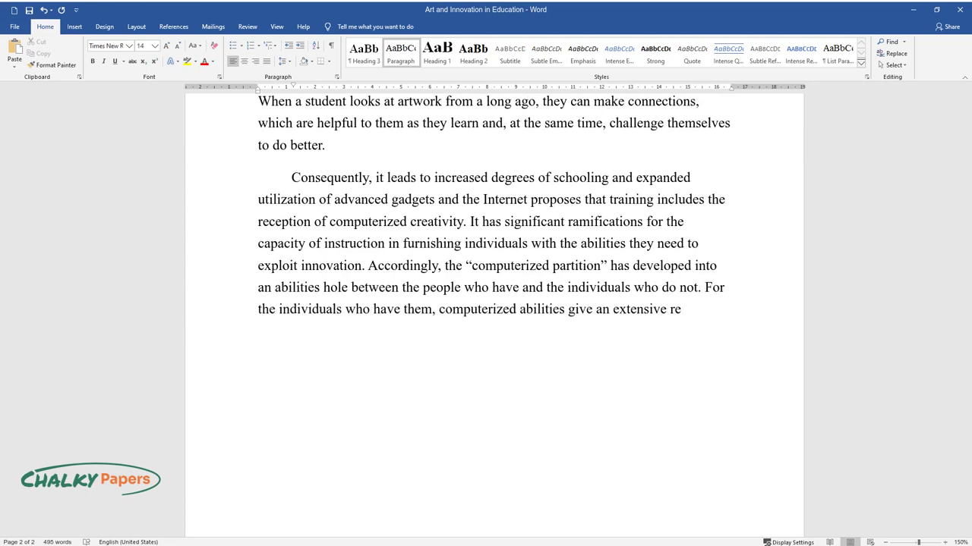
type("turn concerning work, pay, and othe")
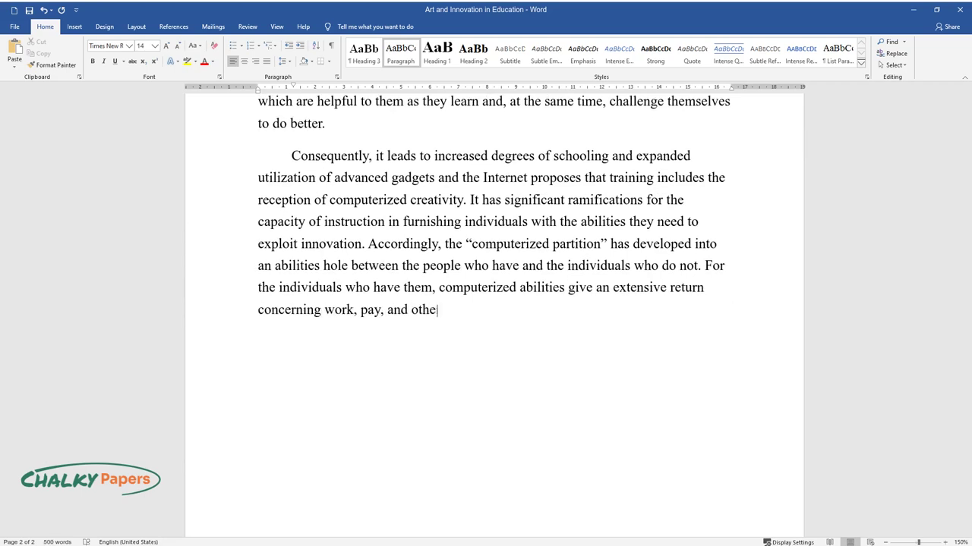
type("r cultural results, however, they m")
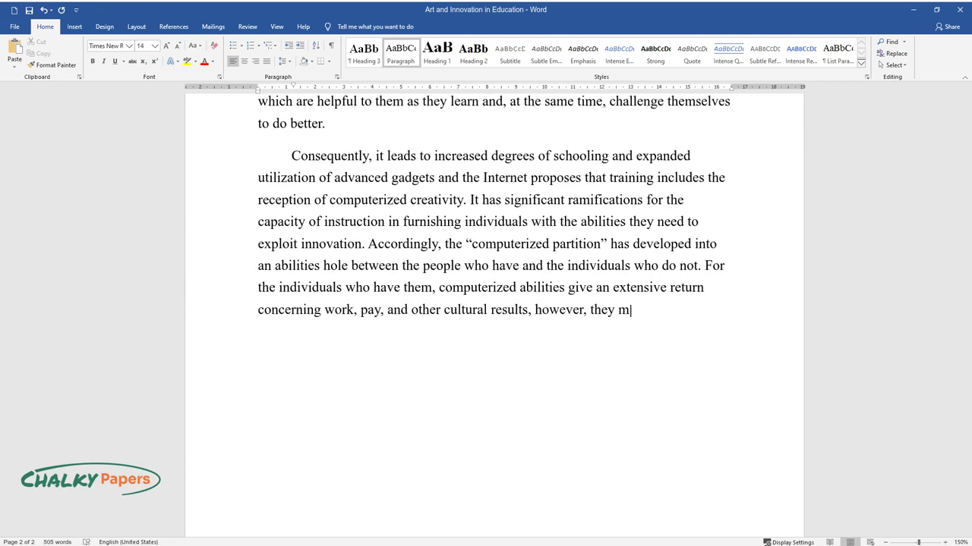
type("ake obstacles to further developed")
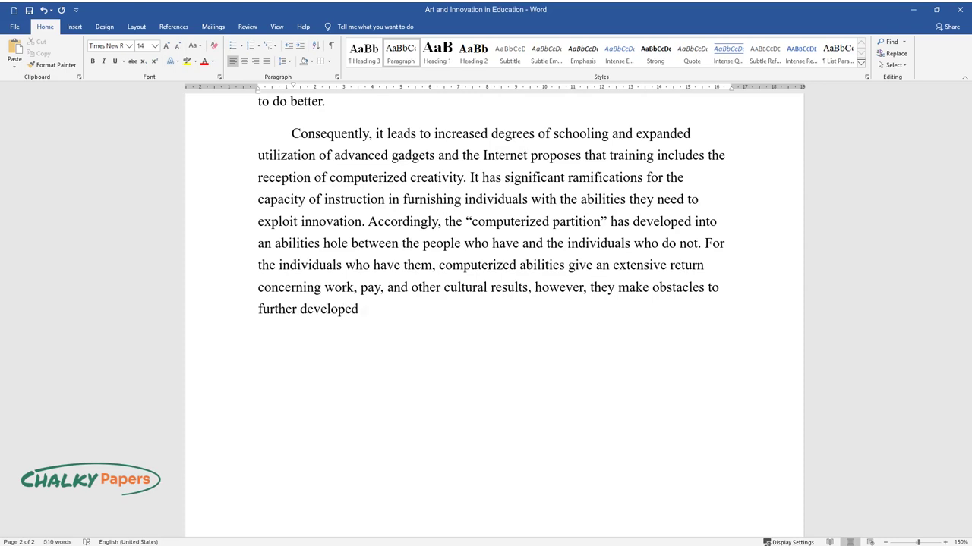
type(" life opportunities for other people")
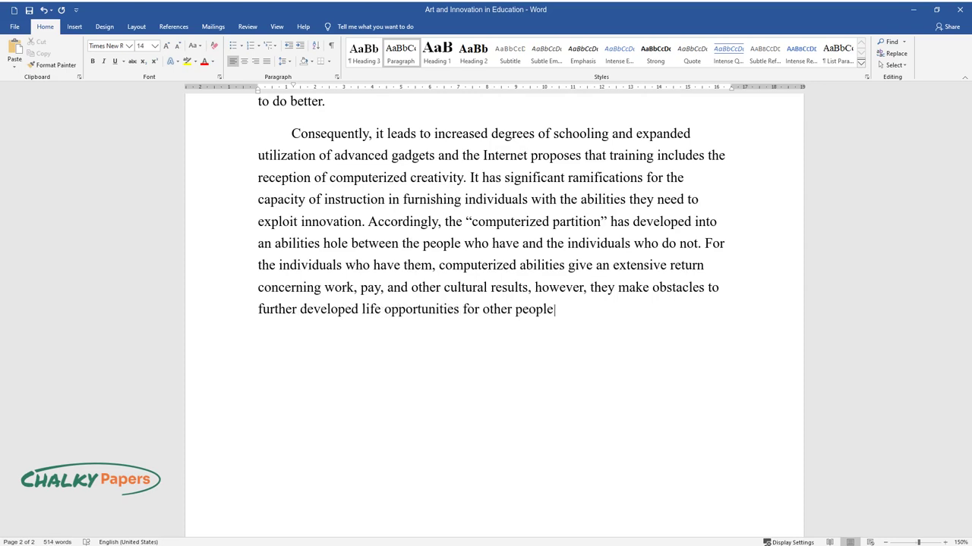
type(", who fail. To comprehend this better, the e")
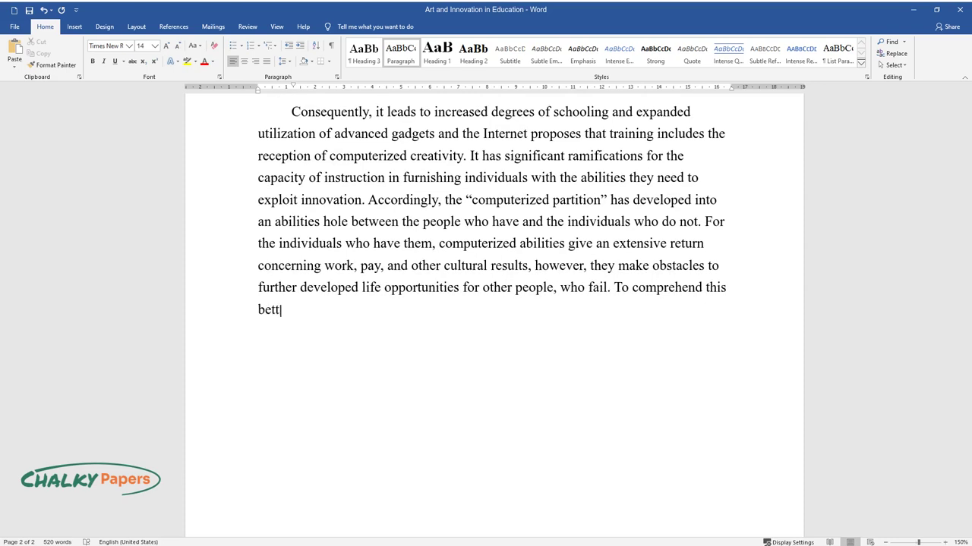
type("xample of pharmacies now a")
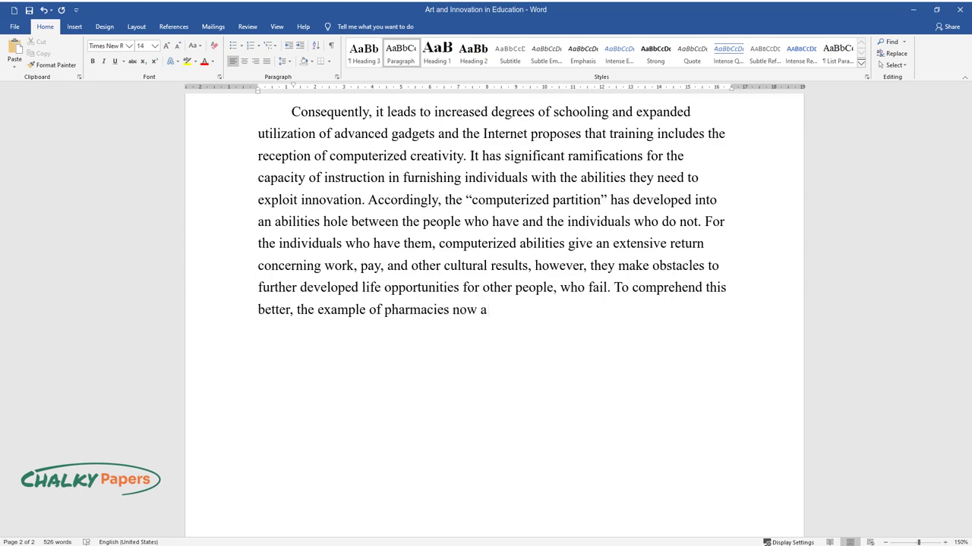
type("nd then will be used.")
key("Return")
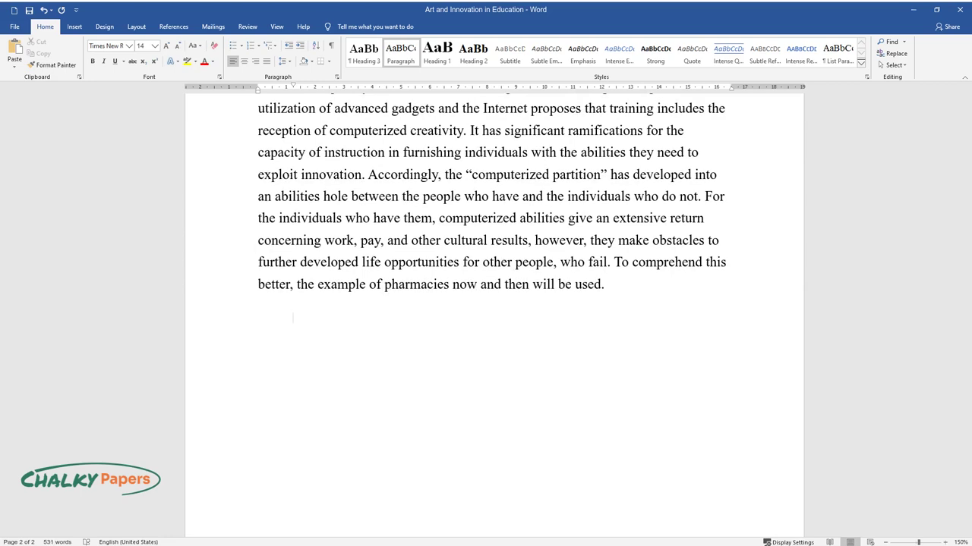
Step: Type the hospital-art paragraph 'Using arts such as paintings…' through 'store tablets.' and start another
type("Using arts such as paintings,")
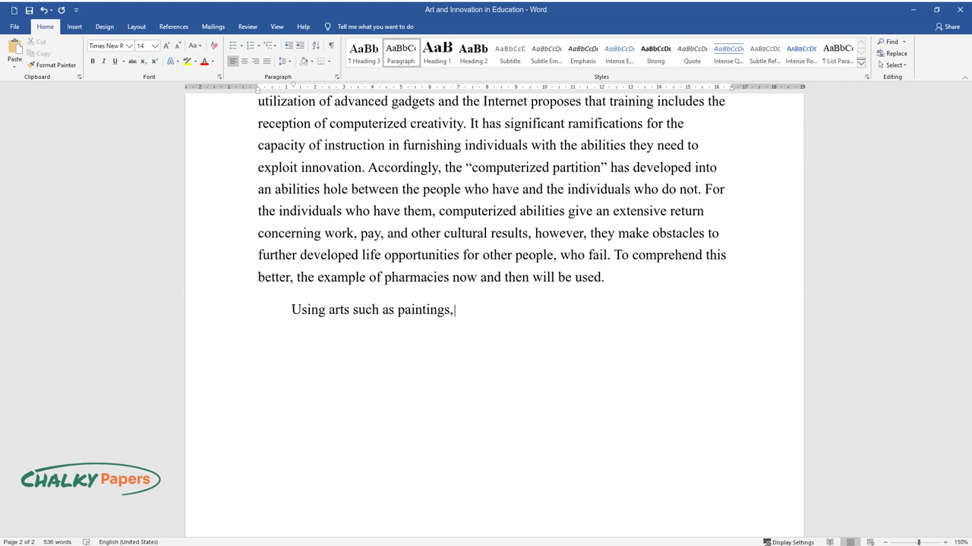
type(" in hospitals clearly shows how changes have taken place over")
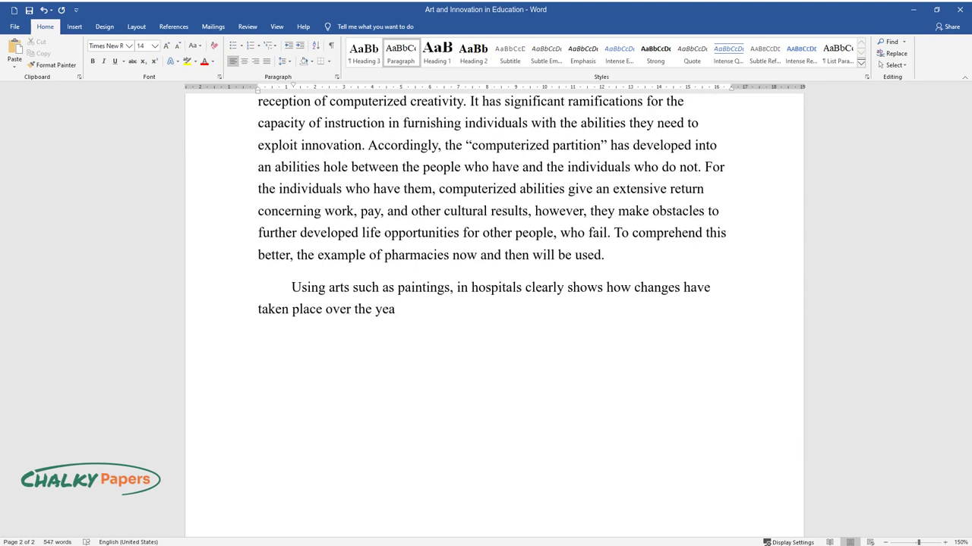
type(" the years. As it is well known, art is a v")
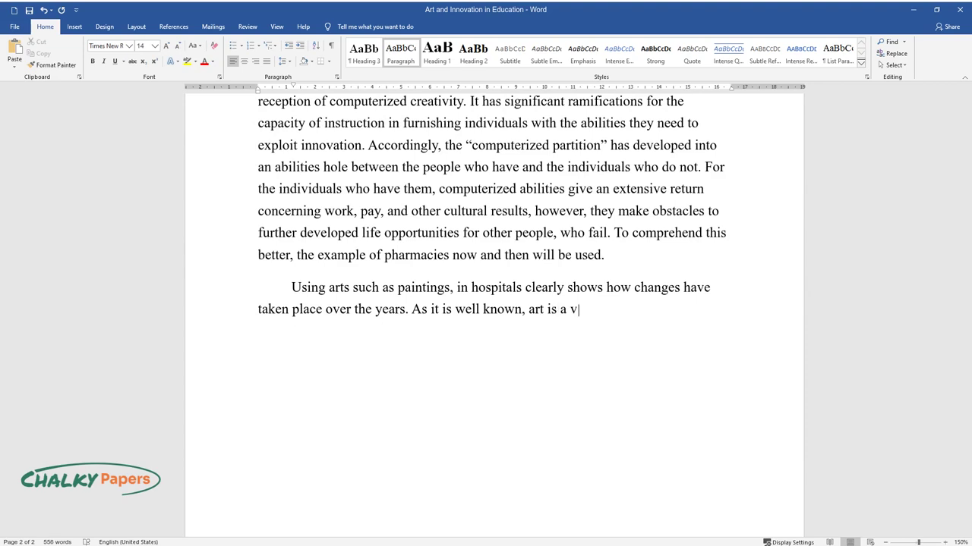
type("ital part of history and can be us")
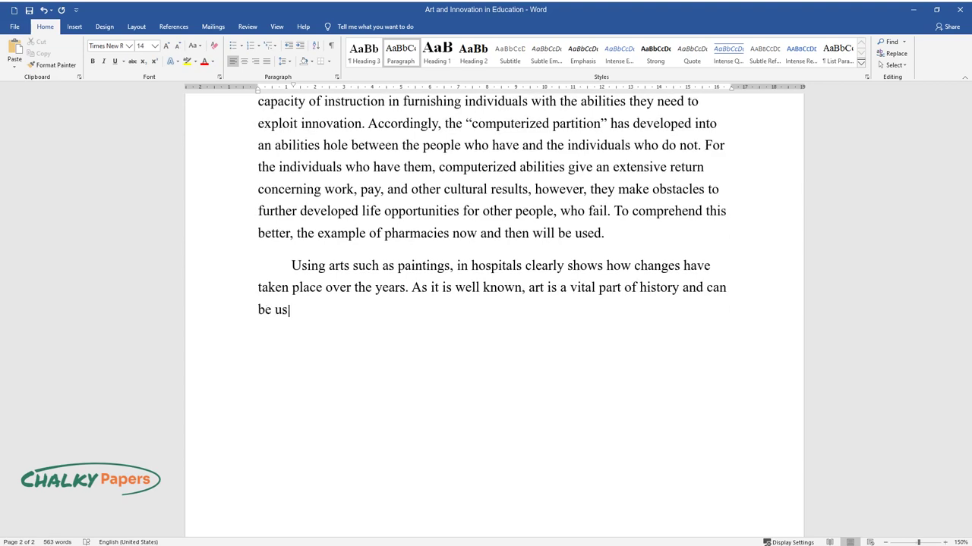
type("ed to pass information from one gen")
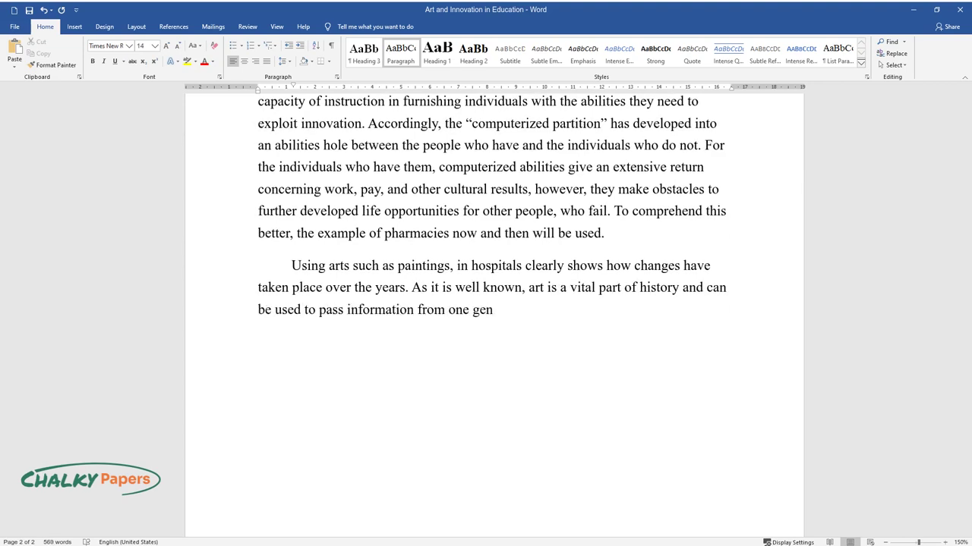
type("eration to another. What was being")
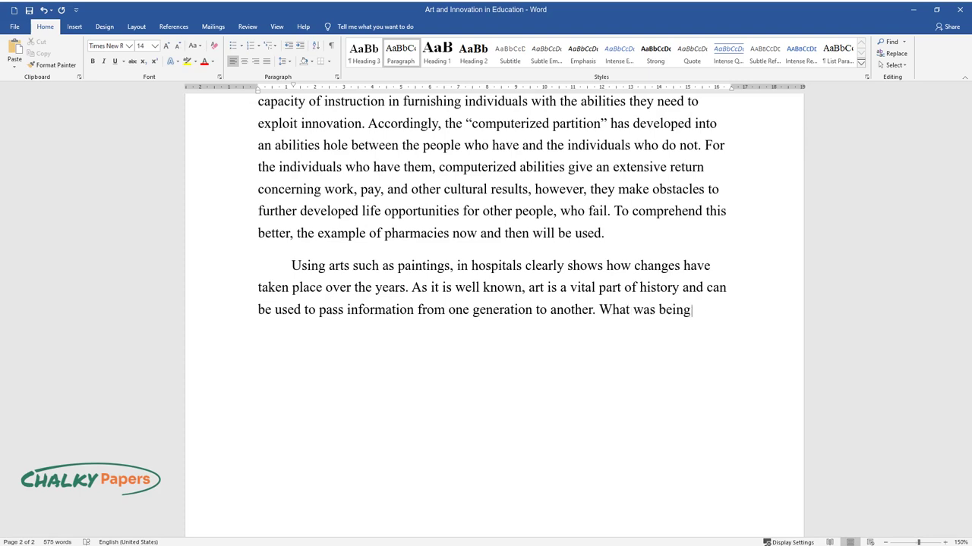
type(" conducted long ago influences what")
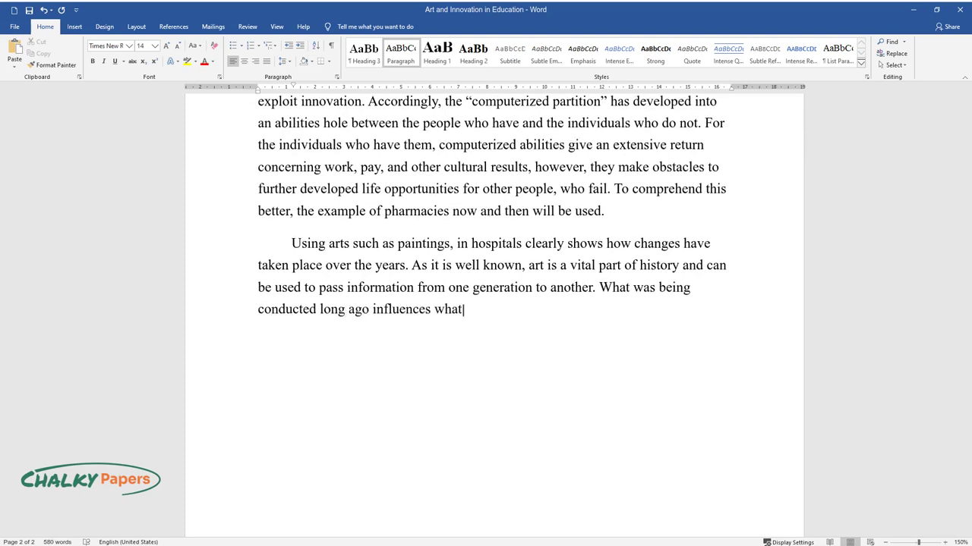
type(" is being done in the modern day. ")
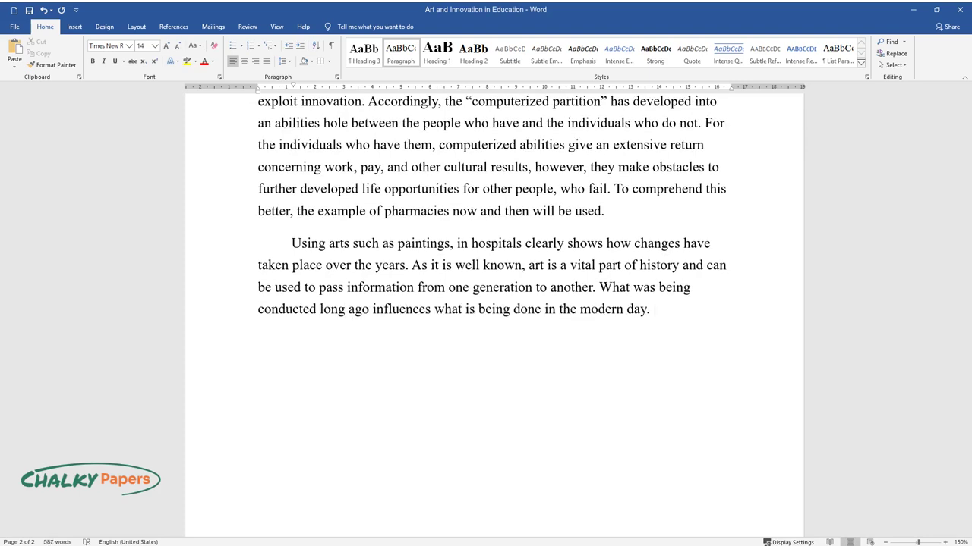
type("Even with innovation, the changes a")
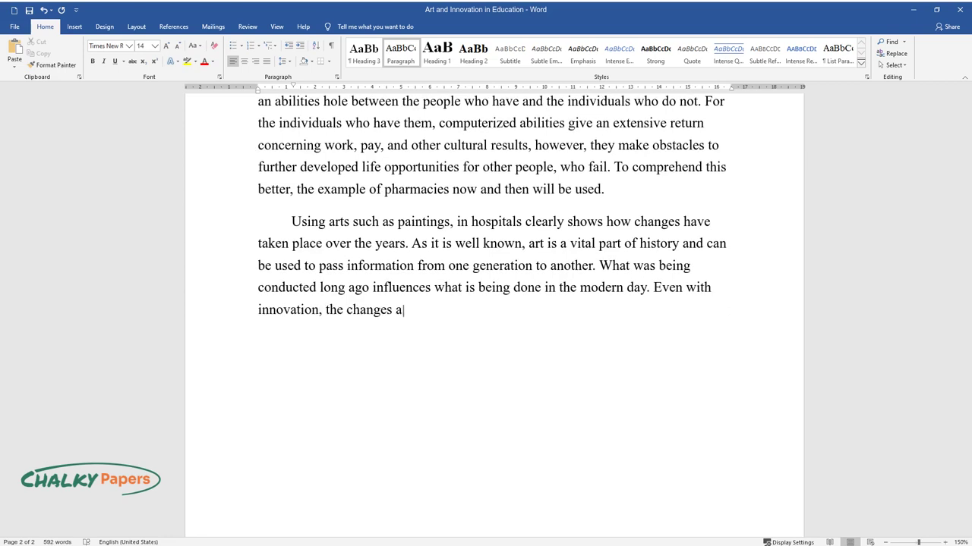
type("nd influence to be possible requir")
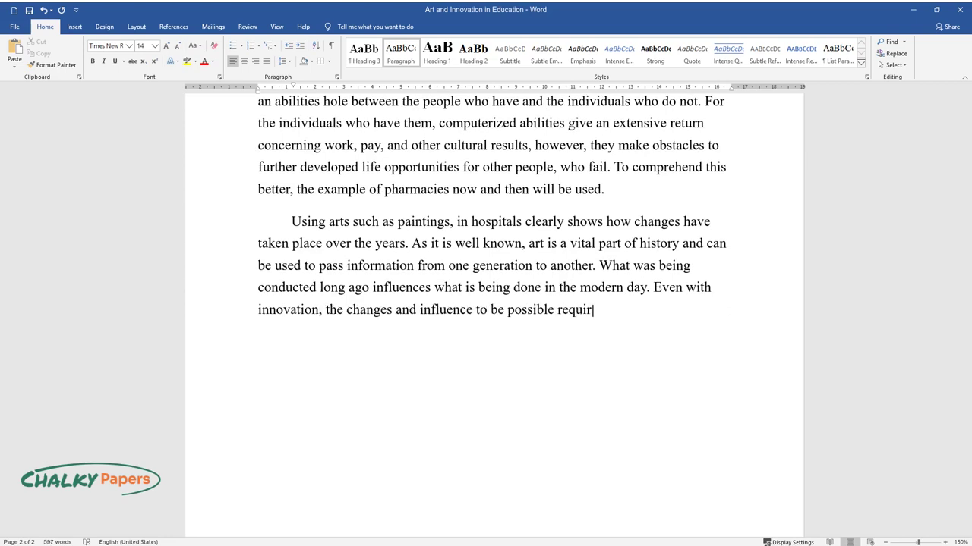
type("e interactions between the")
type(" systems")
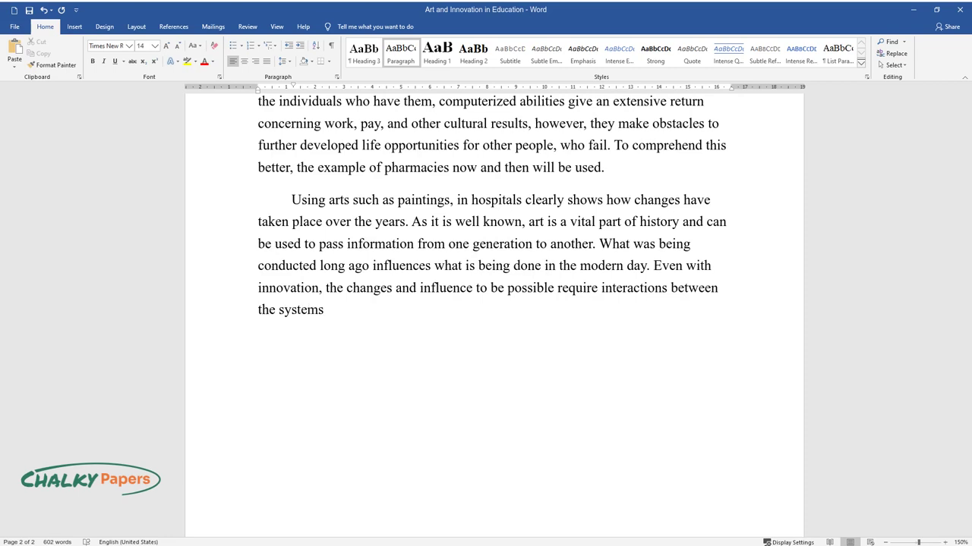
type(" in place and their existing enviro")
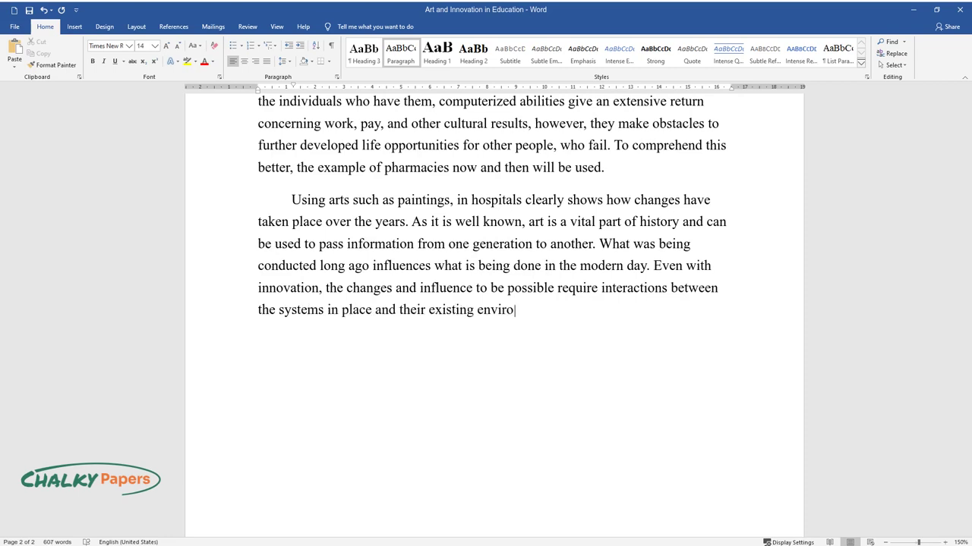
type("nments. Hence, when learning about ")
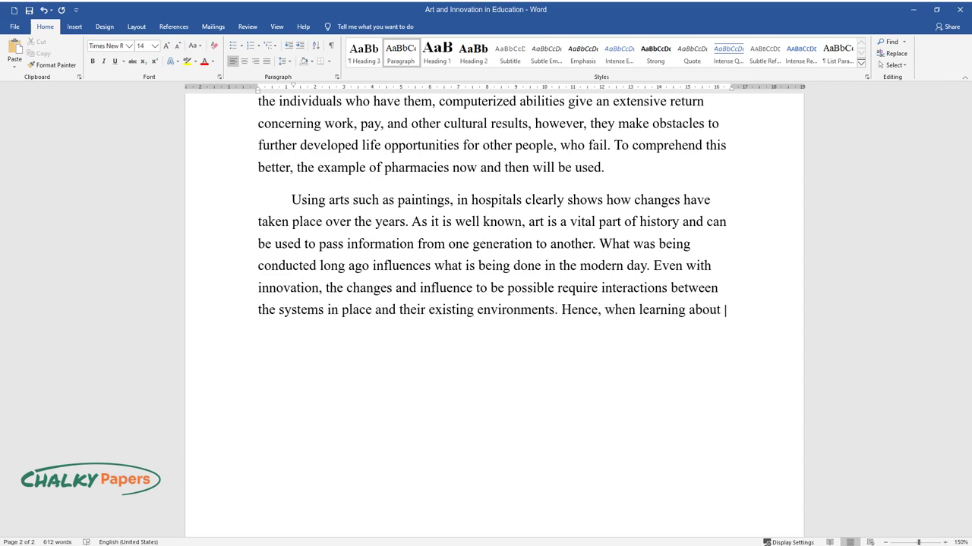
type("art and innovation, the students c")
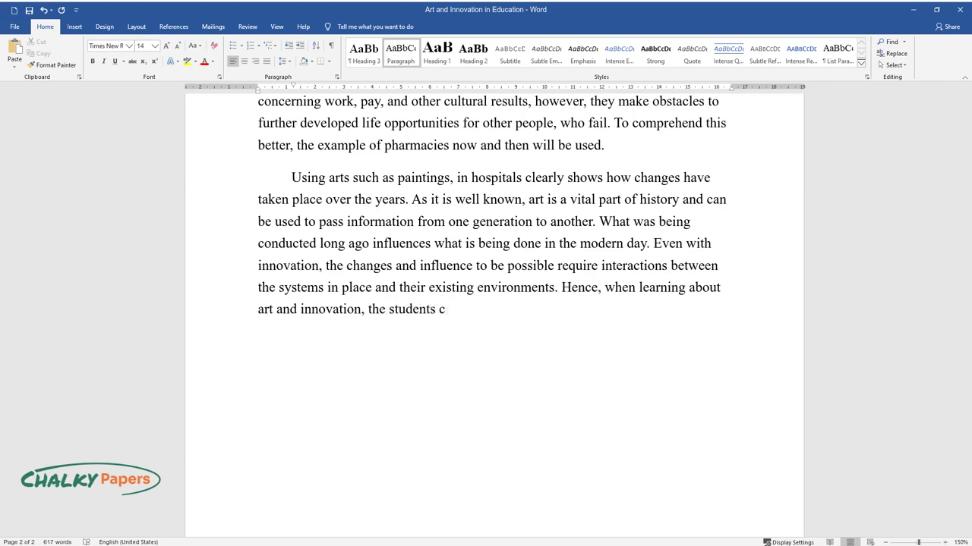
type("an make in-depth connections betwee")
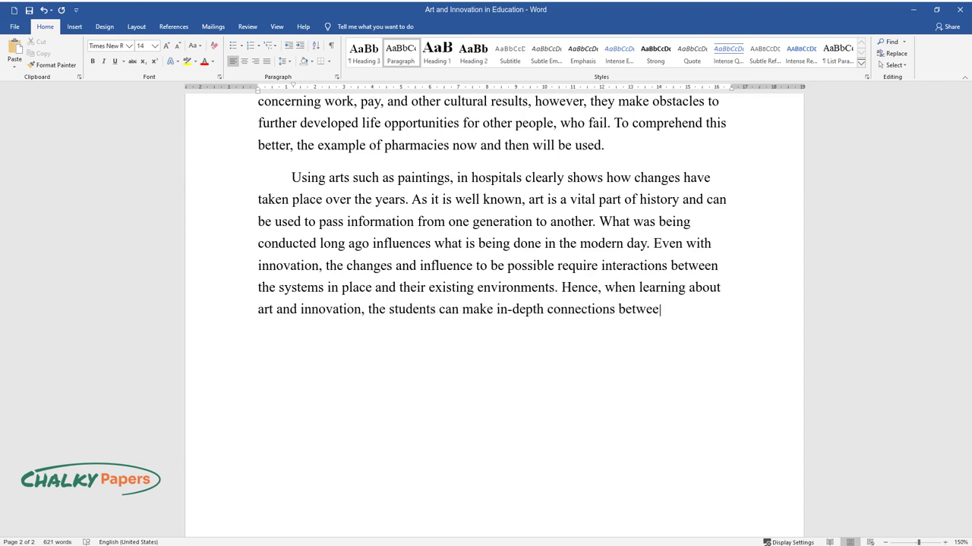
type("n historical and modern-day pharma")
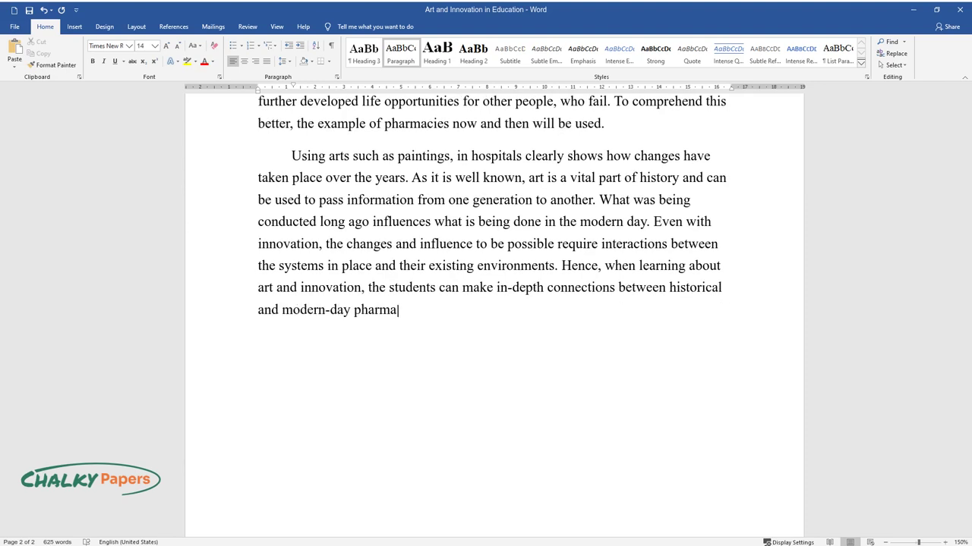
type("ceutical advancements, which includ")
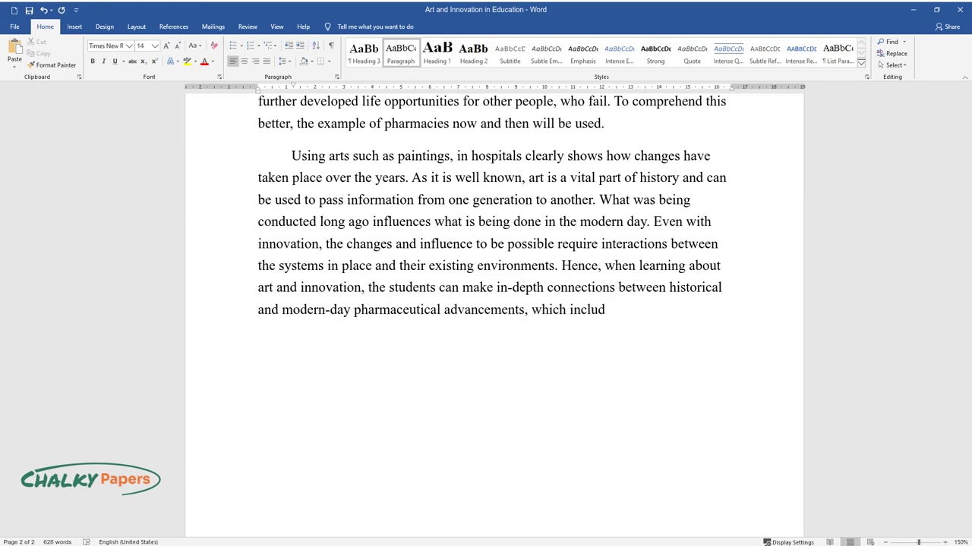
type("e the methods of treatment and the options ")
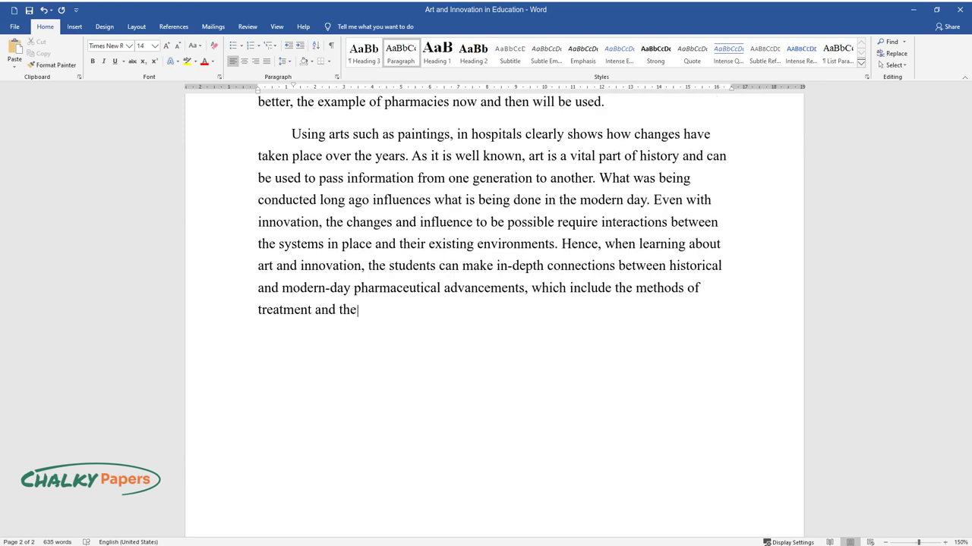
type("available. Additionally, t")
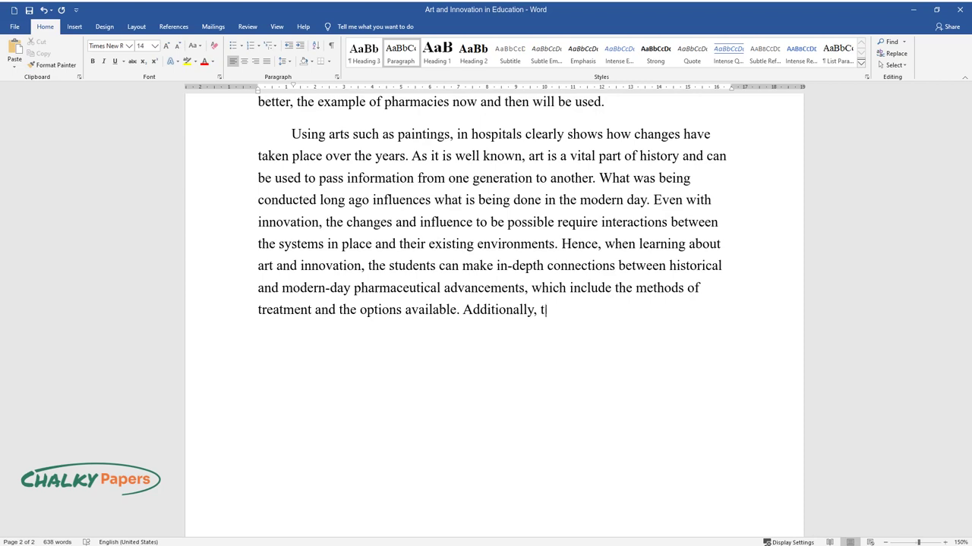
type("his is seen in the way medicine was being packaged n")
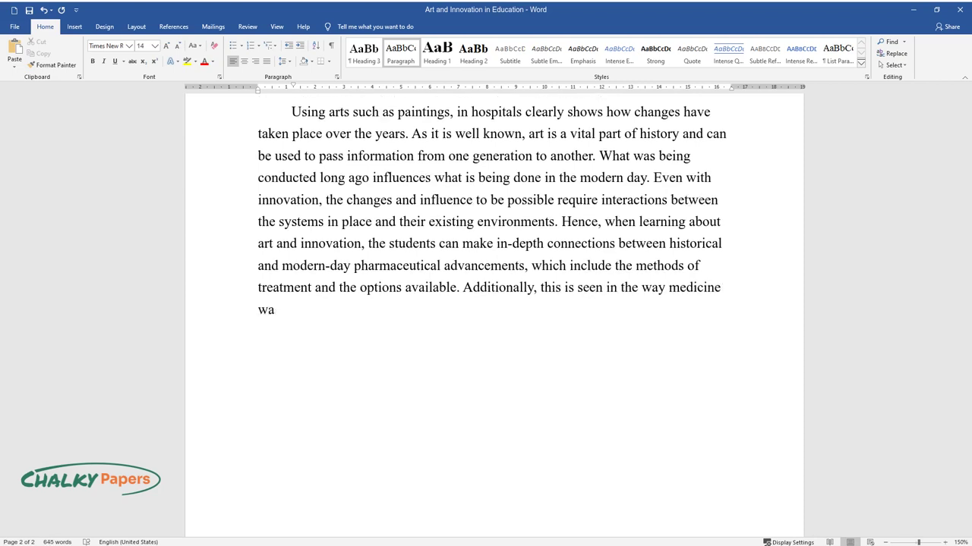
type("ow and back then.")
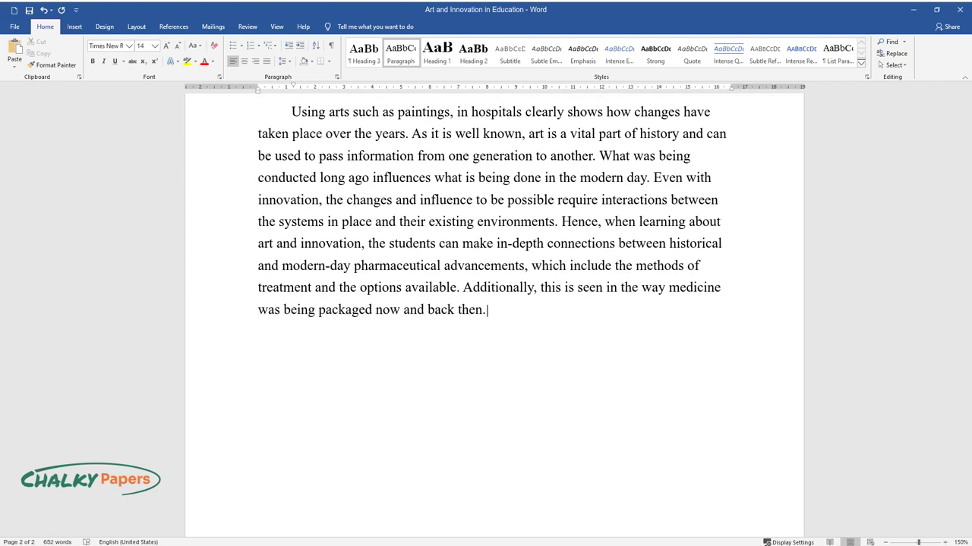
type(" They used jars to store medicine")
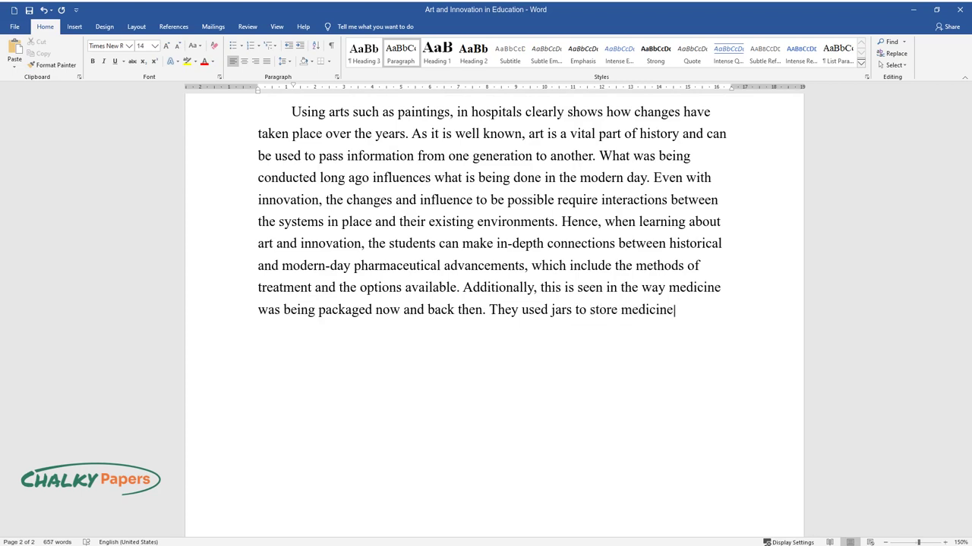
type("s, while now they use bottles and ")
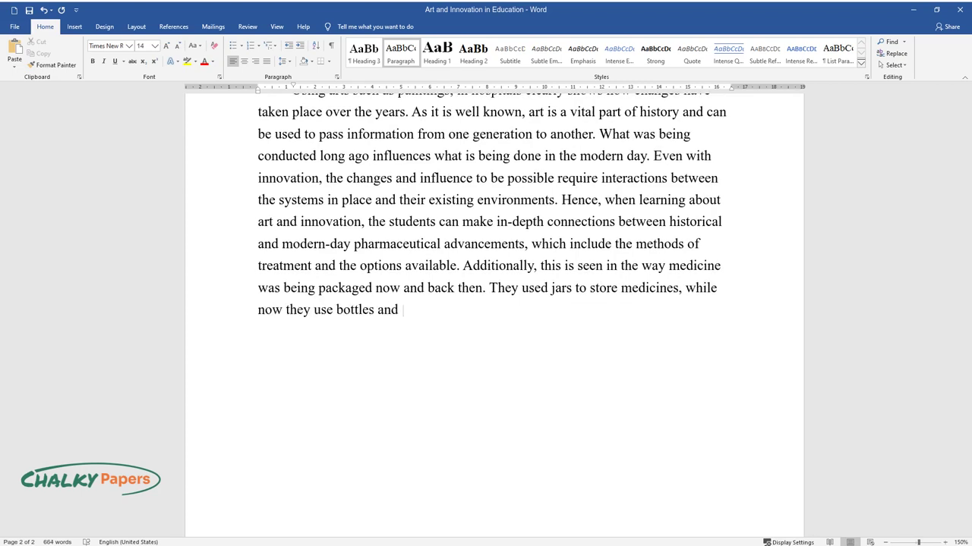
type("small containers to store tablets.")
key("Return")
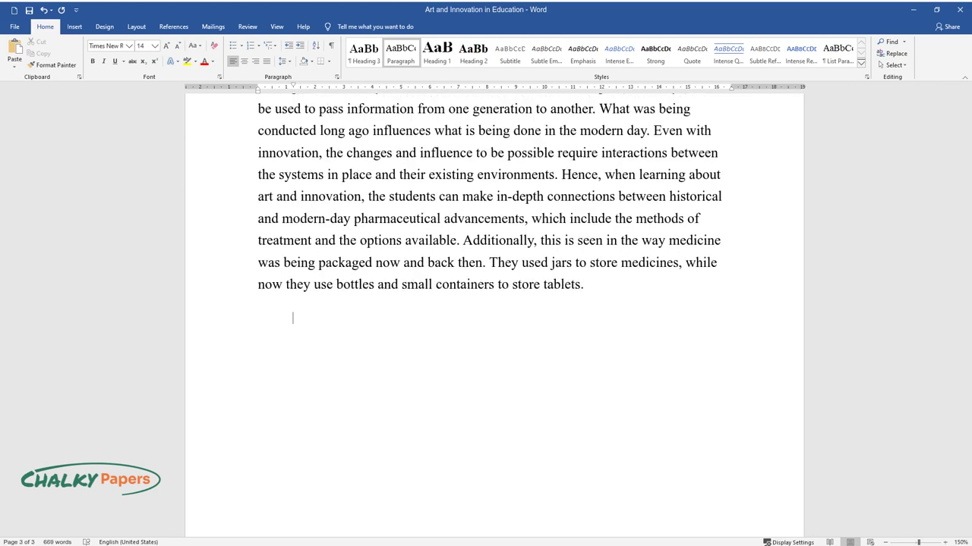
Step: Type the paragraph 'Art and innovation in education are quite essential. So far, the history of digital t…'
type("Art and innovation in education are quite essential")
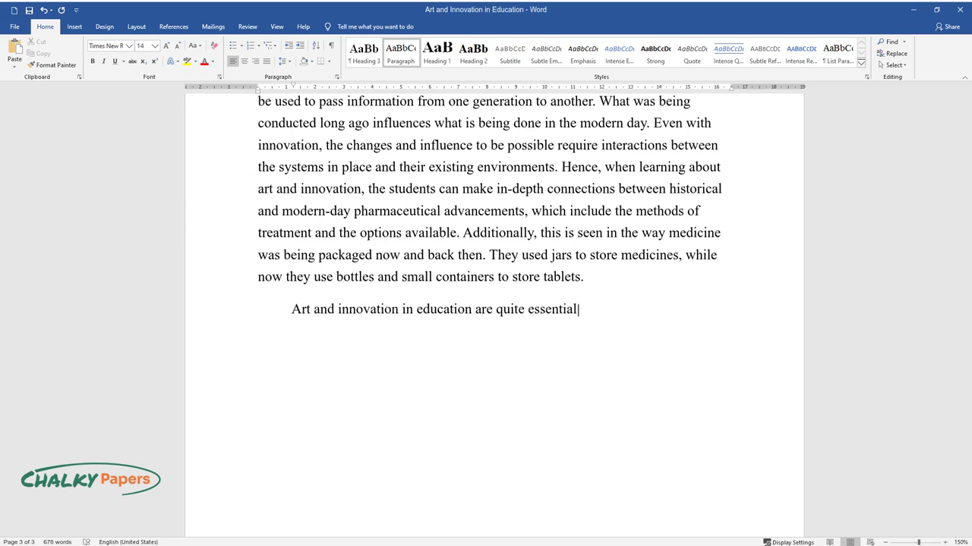
type(". So far, the history of digital t")
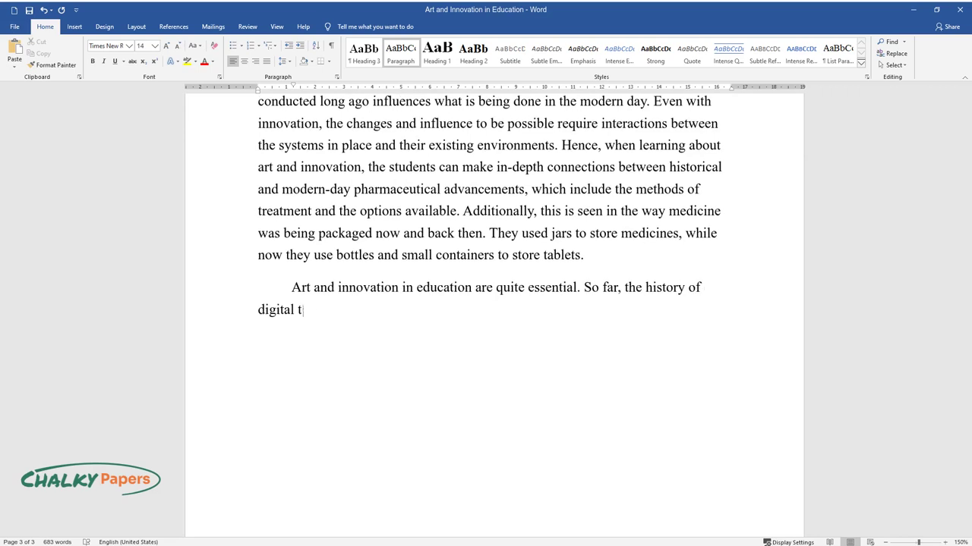
type("echnology innovation in education")
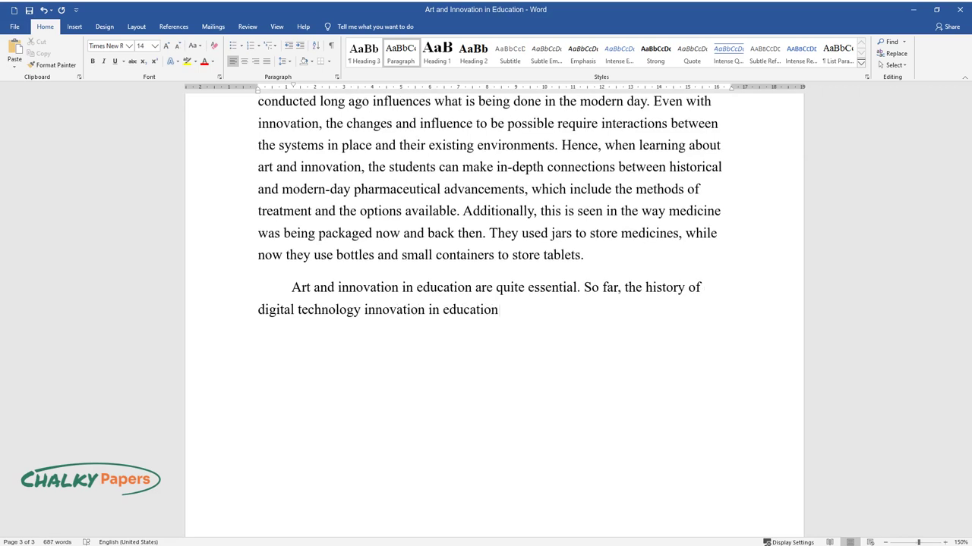
type(" has been characterized by unfulfi")
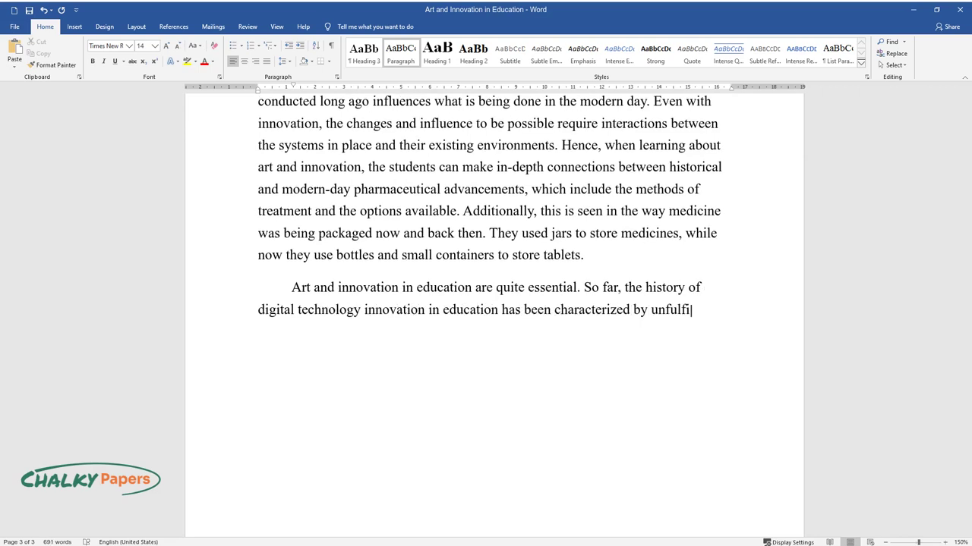
type("lled promises, naive assumptions,")
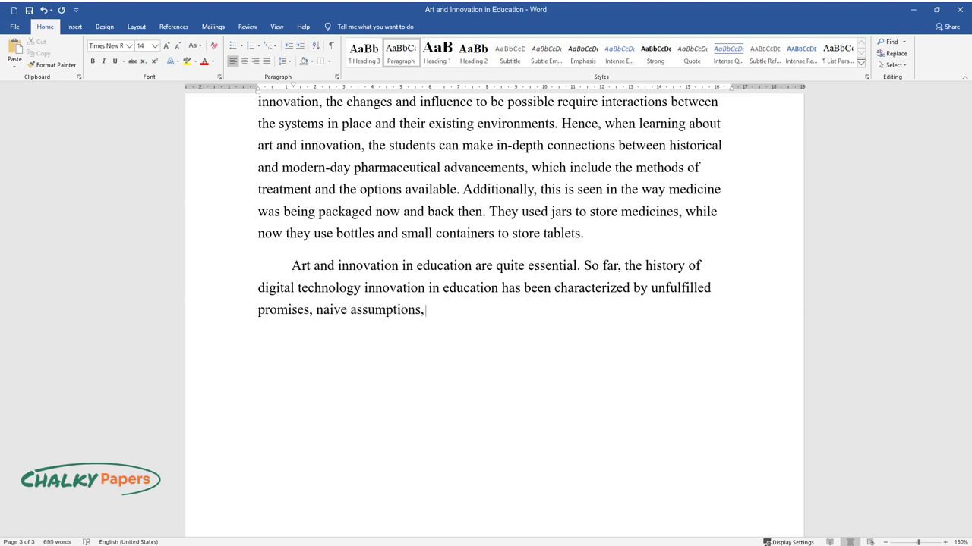
type(" and ineffectual strategies. Evid")
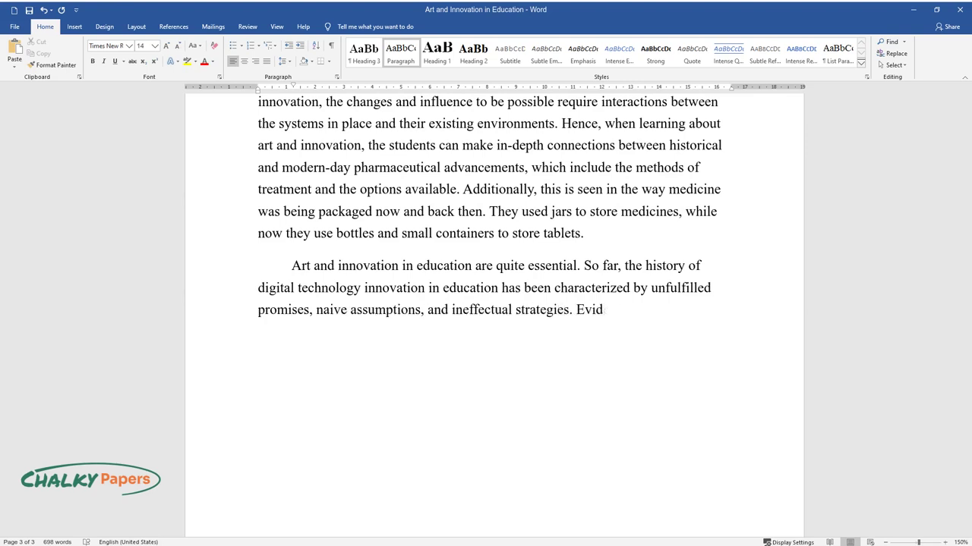
type("ence can demonstrate that impleme")
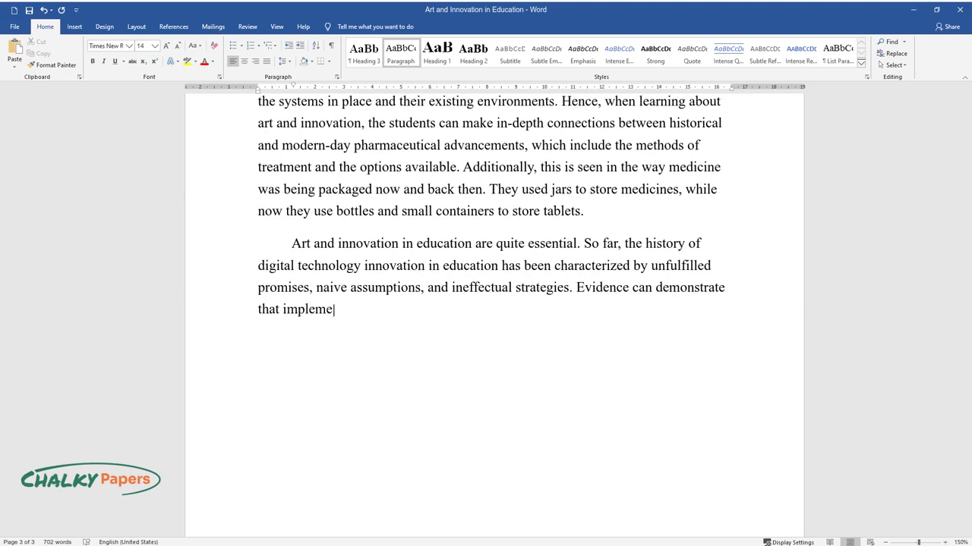
type("nting digital technologies in scho")
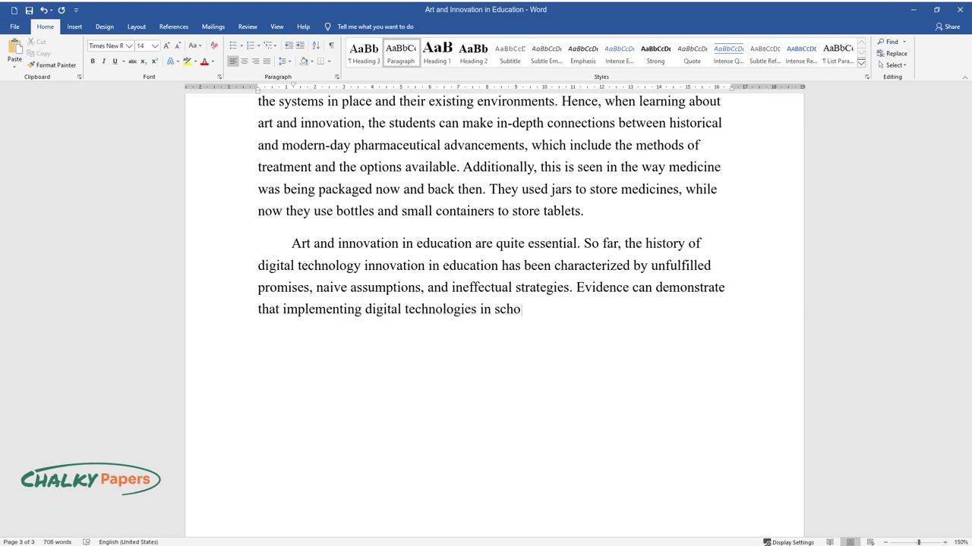
type("ols has not resulted in the promi")
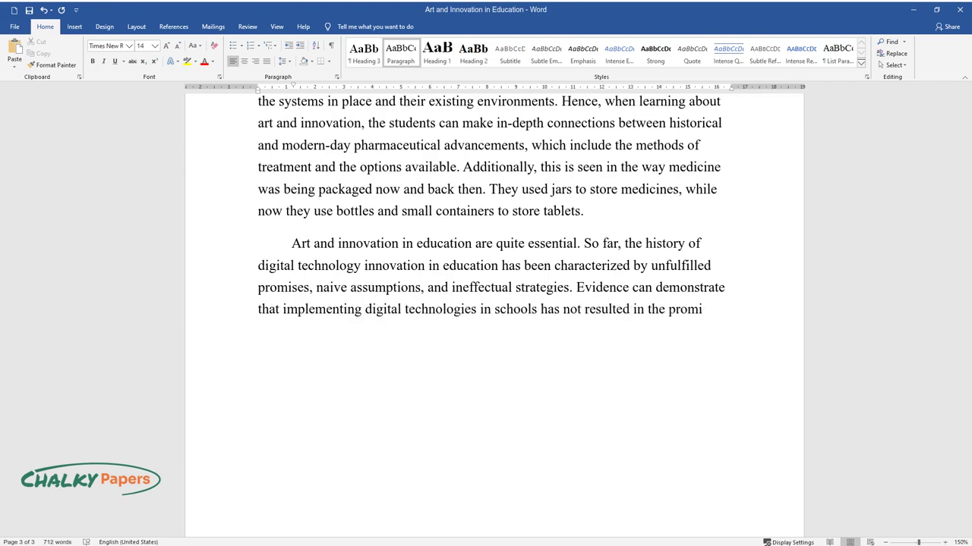
type("sed increased efficiency through b")
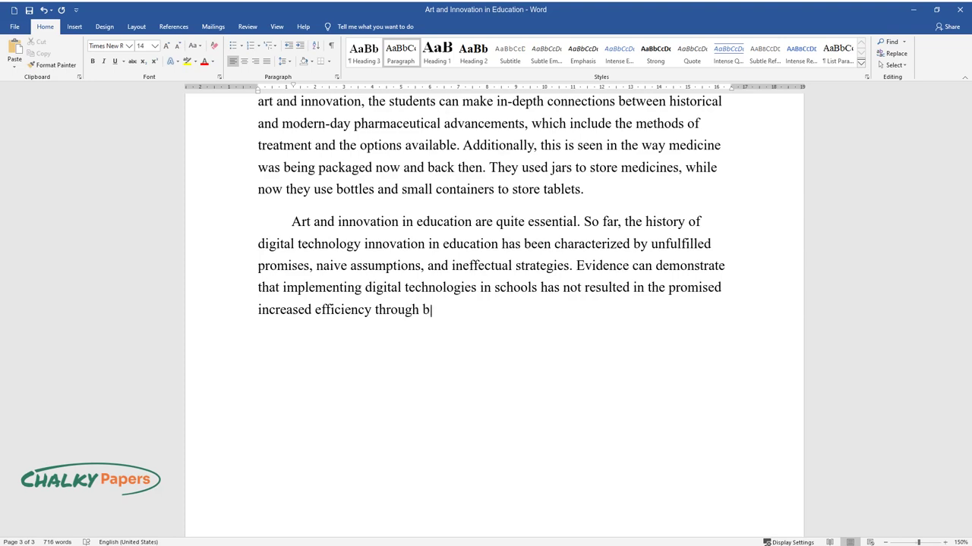
type("etter results at a reduced cost. ")
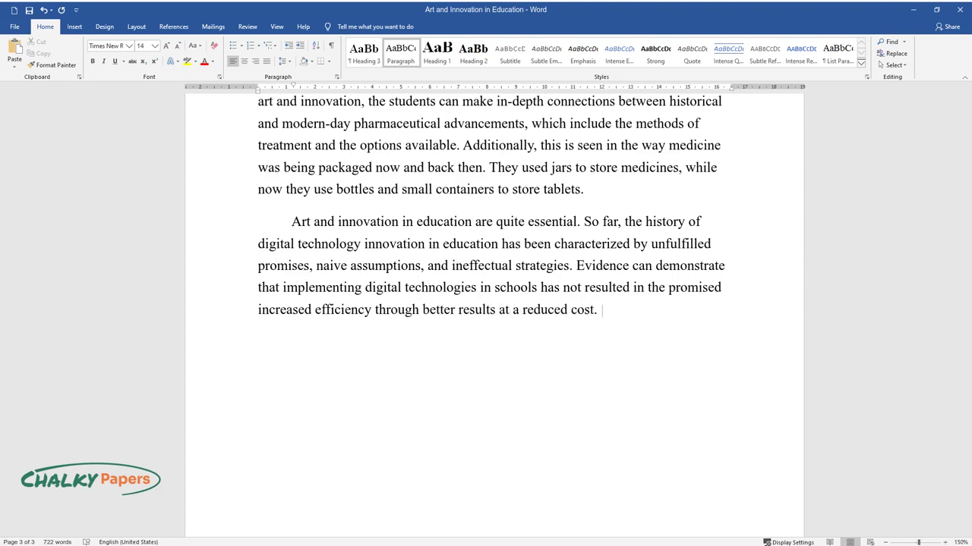
type("Seems that everyone can r")
type("ealize h")
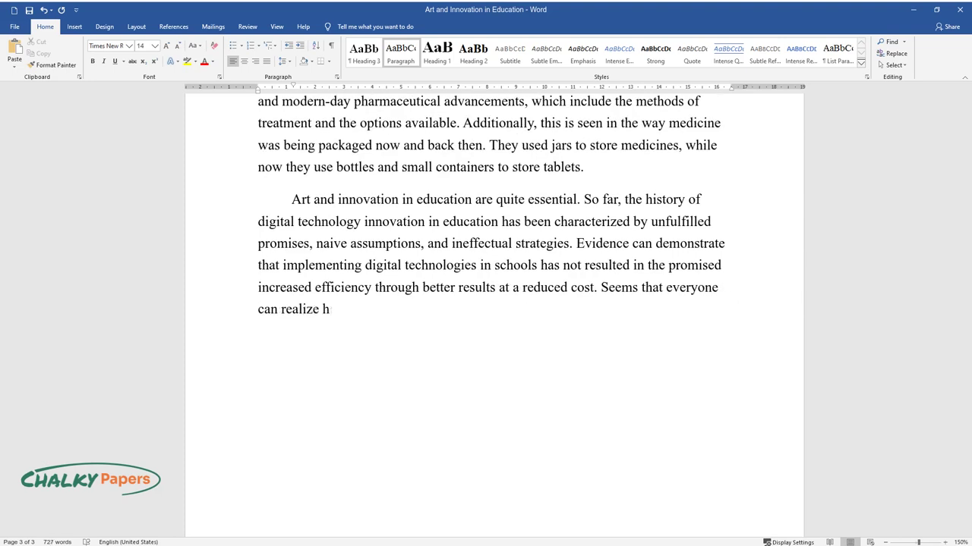
type("ow everyday objects can be linked ")
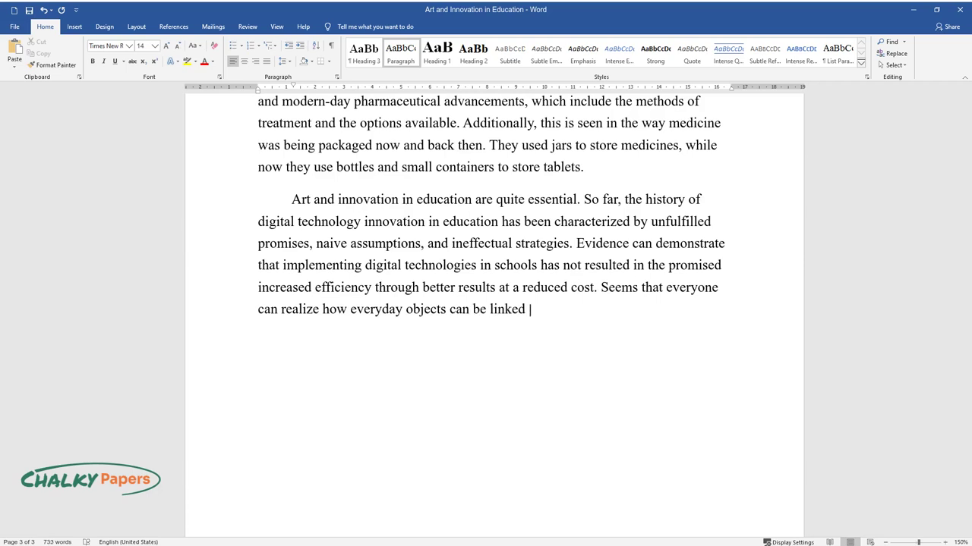
type("to art history and recognize the")
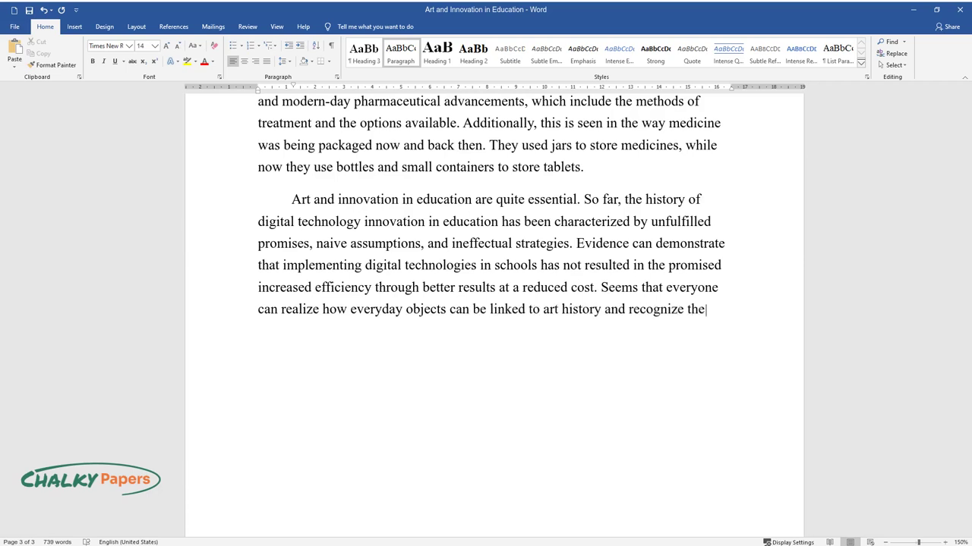
type(" art in ordinary objects and how t")
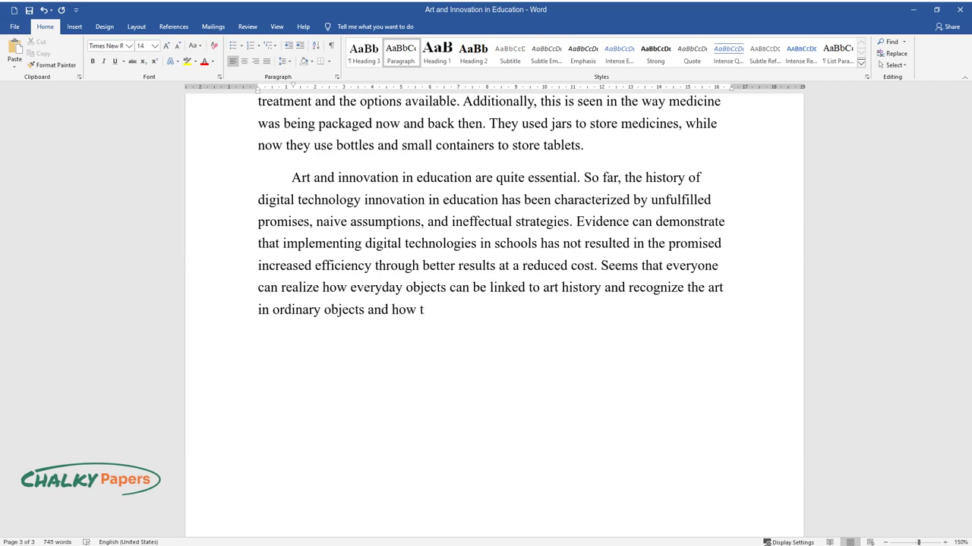
type("he art of many forms and eras infl")
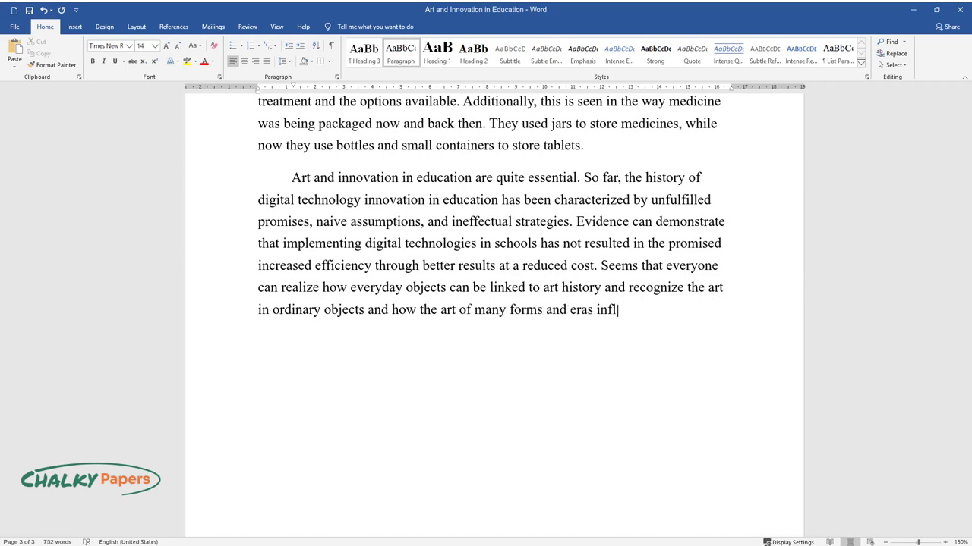
type("uences our daily lives. Despite the numer")
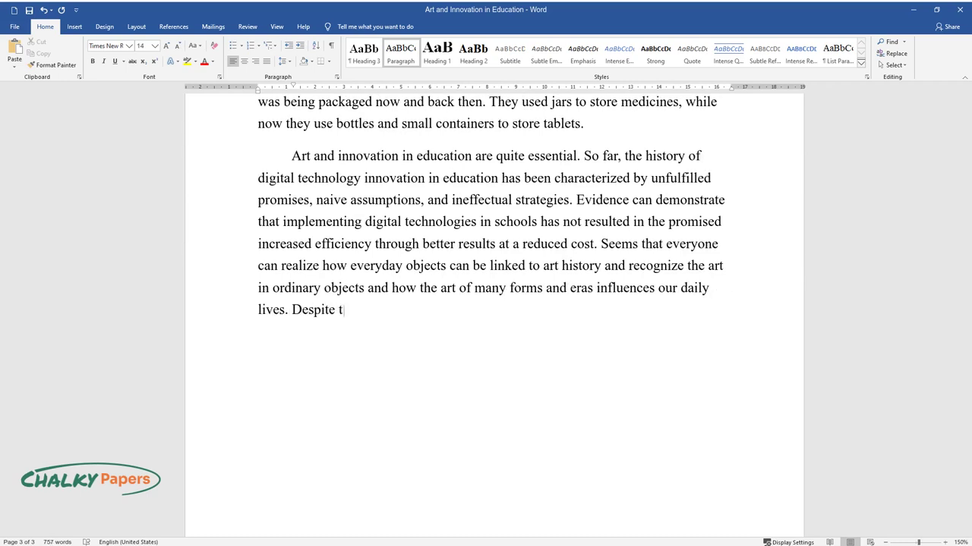
type("ous hurdles associated wi")
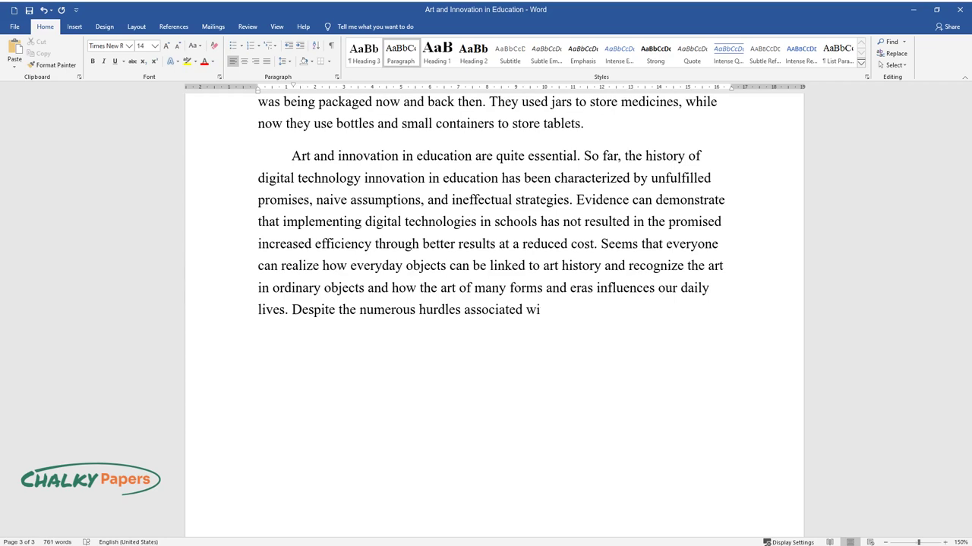
type("th incorporating technology into ")
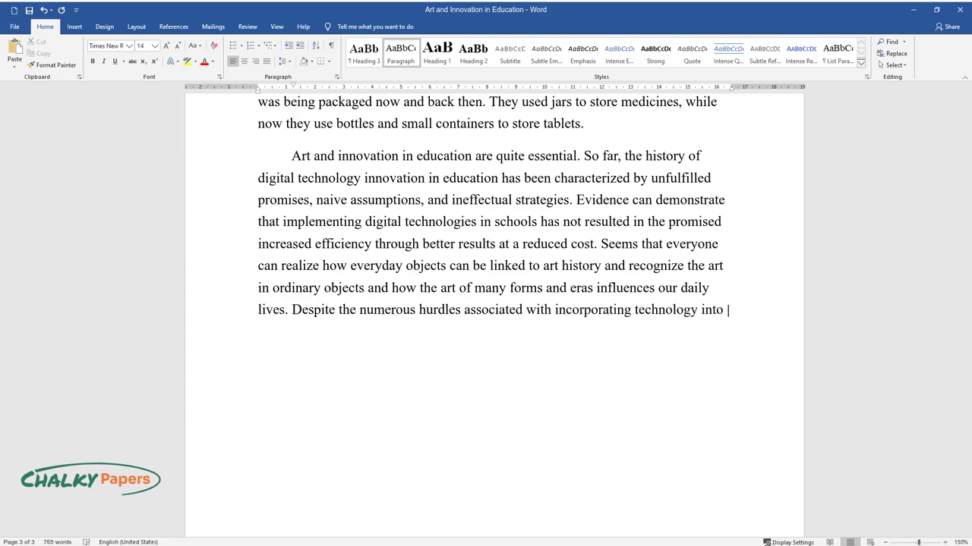
type("teaching and learning, digital tec")
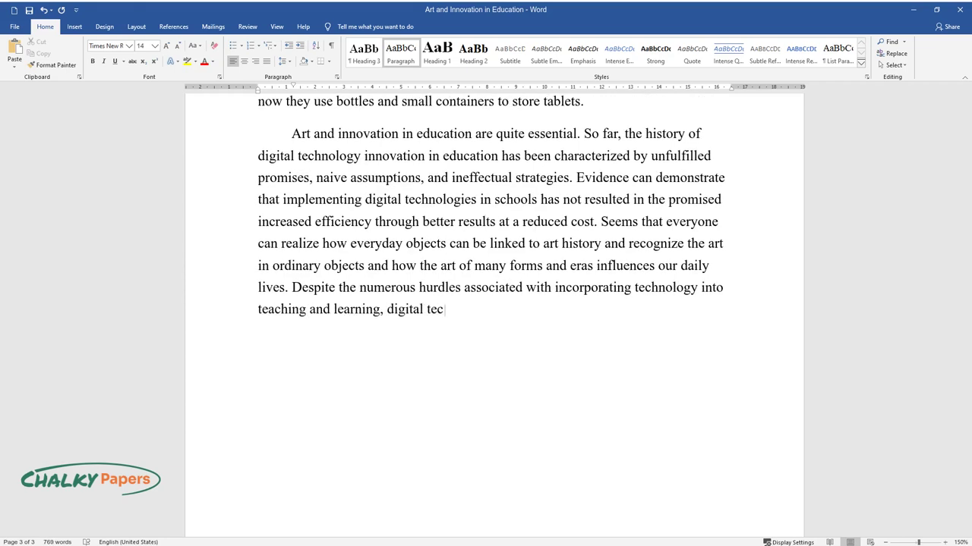
type("hnology provides tremendous educa")
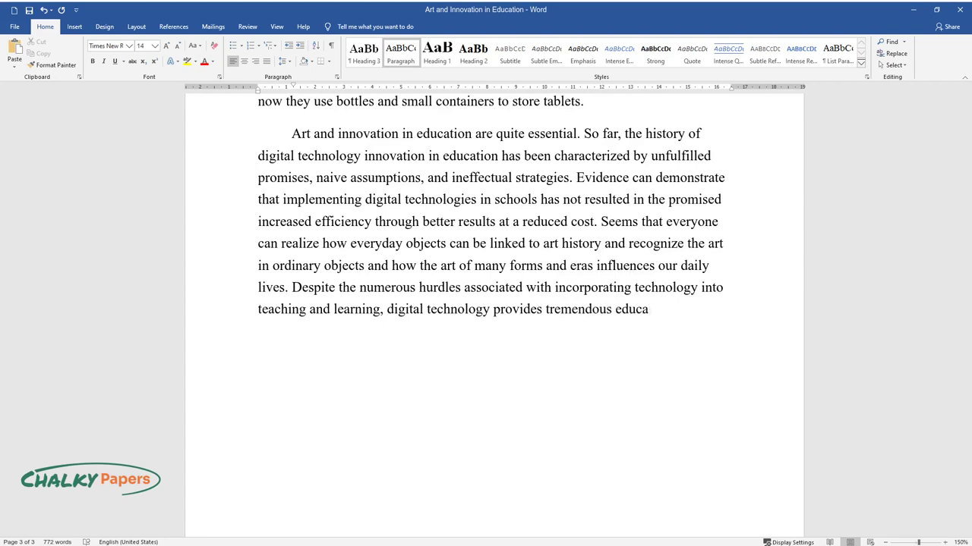
type("tional prospects. Technol")
type("ogy is e")
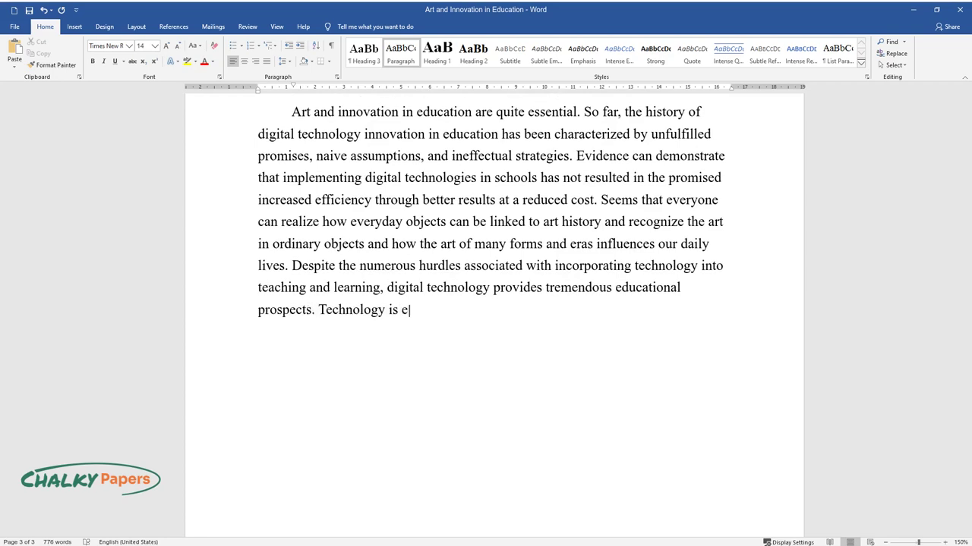
type("mployed in many classrooms through")
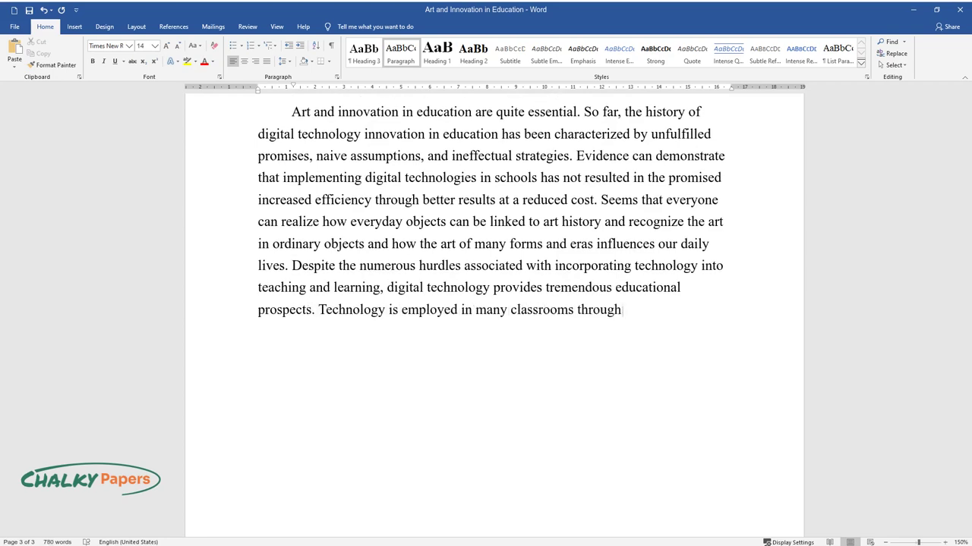
type("out the world to improve")
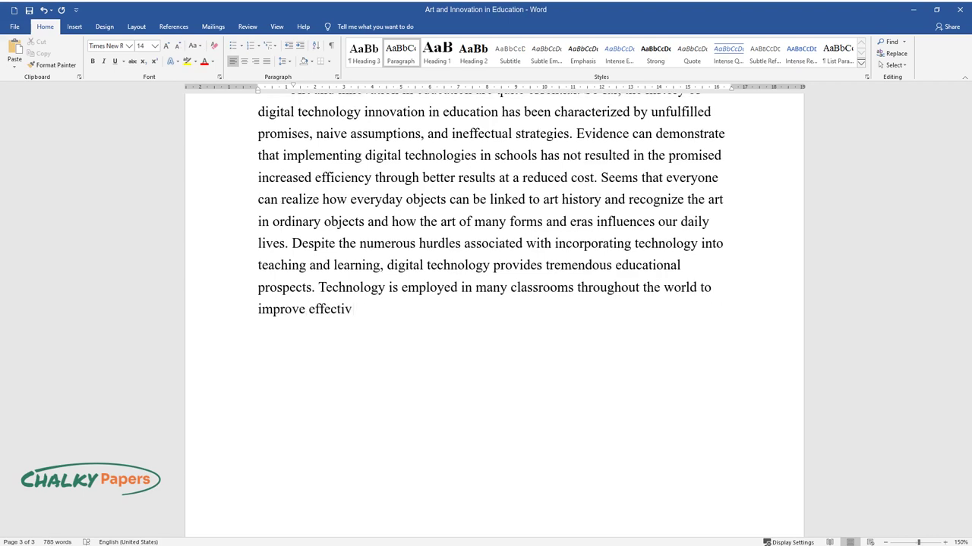
type(" effective teaching and student engagement")
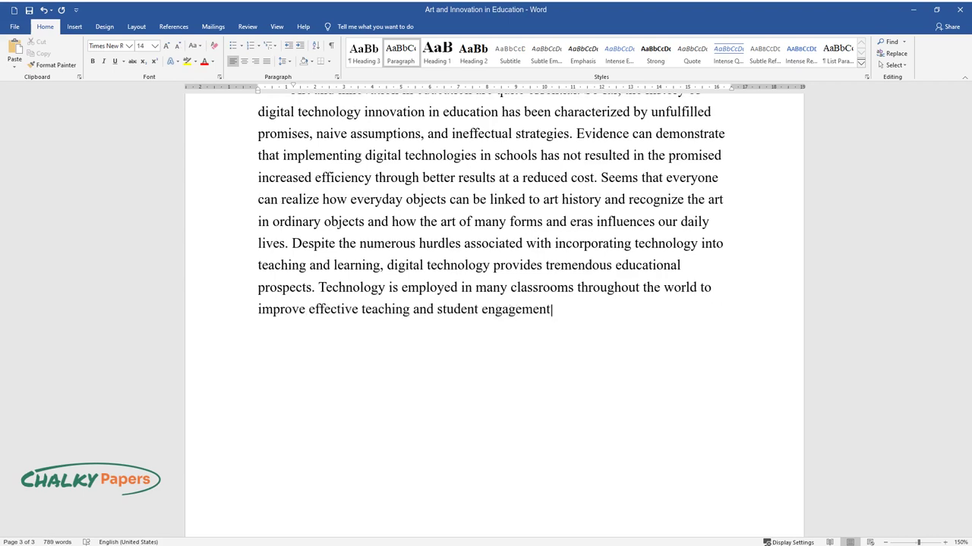
type(". Generally, digital teaching in the form ")
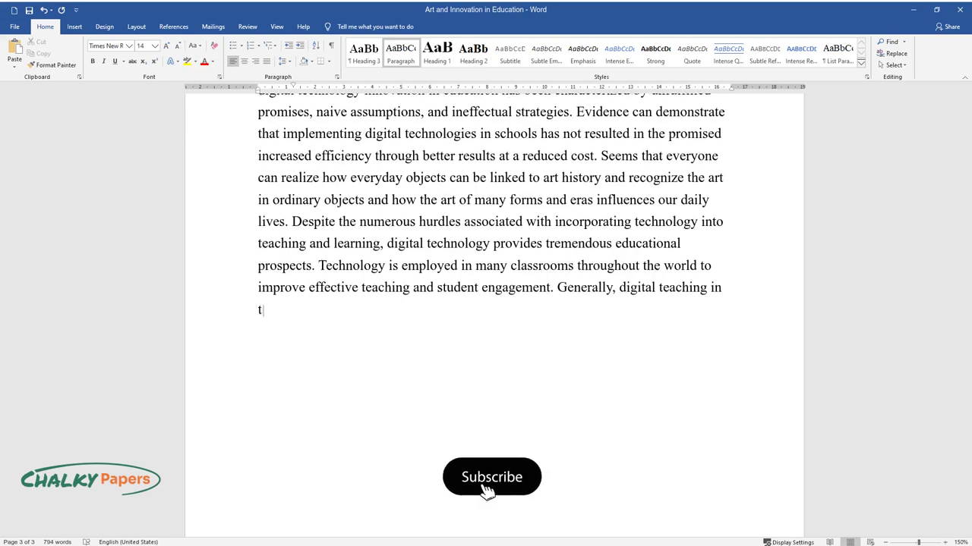
type("of art presentations can")
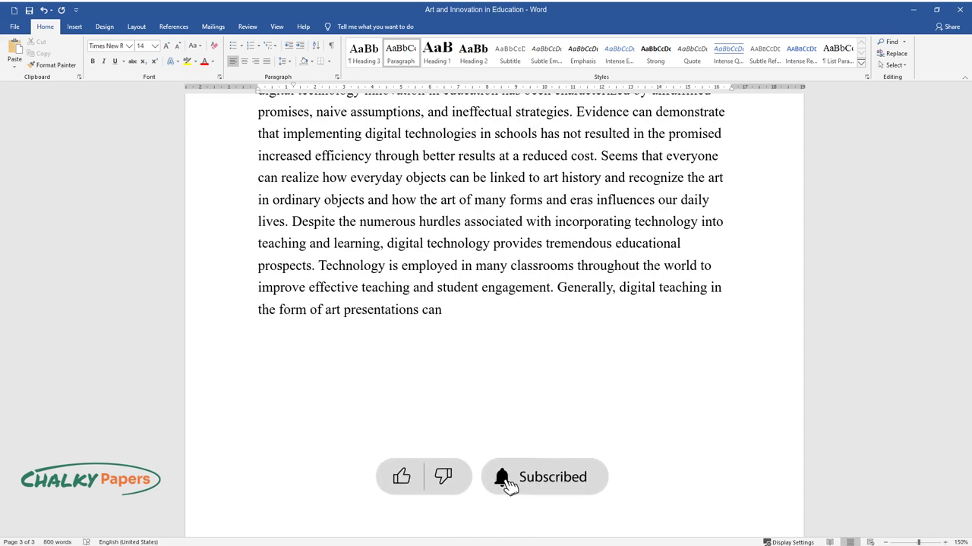
type(" enhance the cooperation of studen")
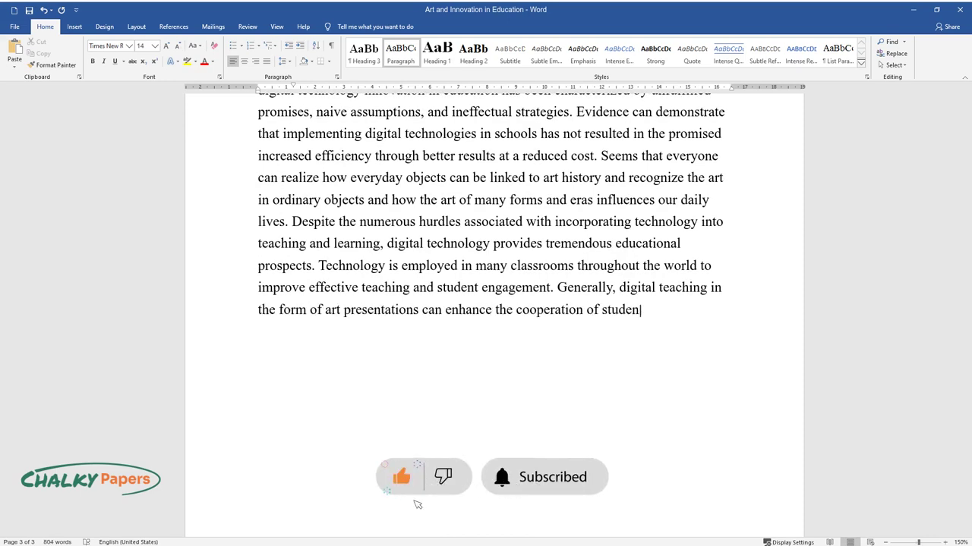
type("ts besides improving their creativ")
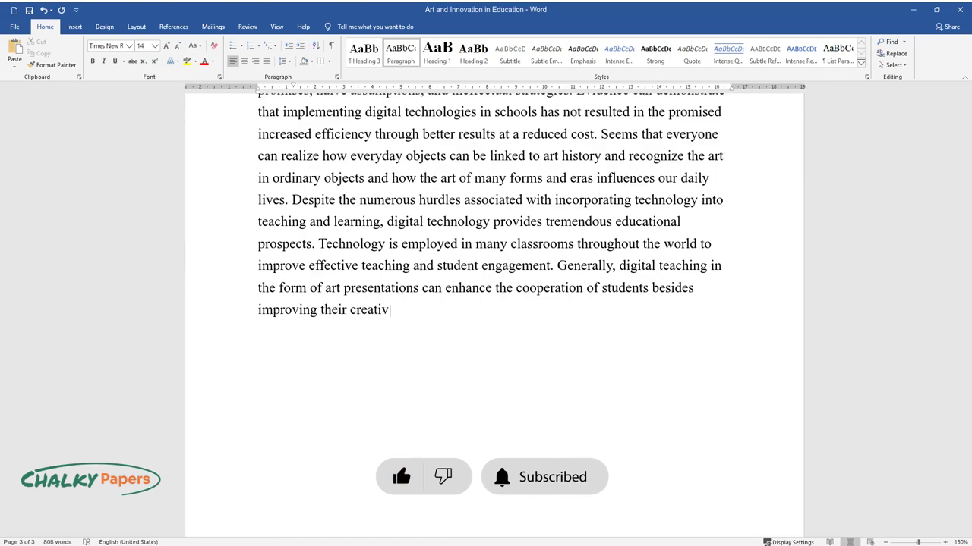